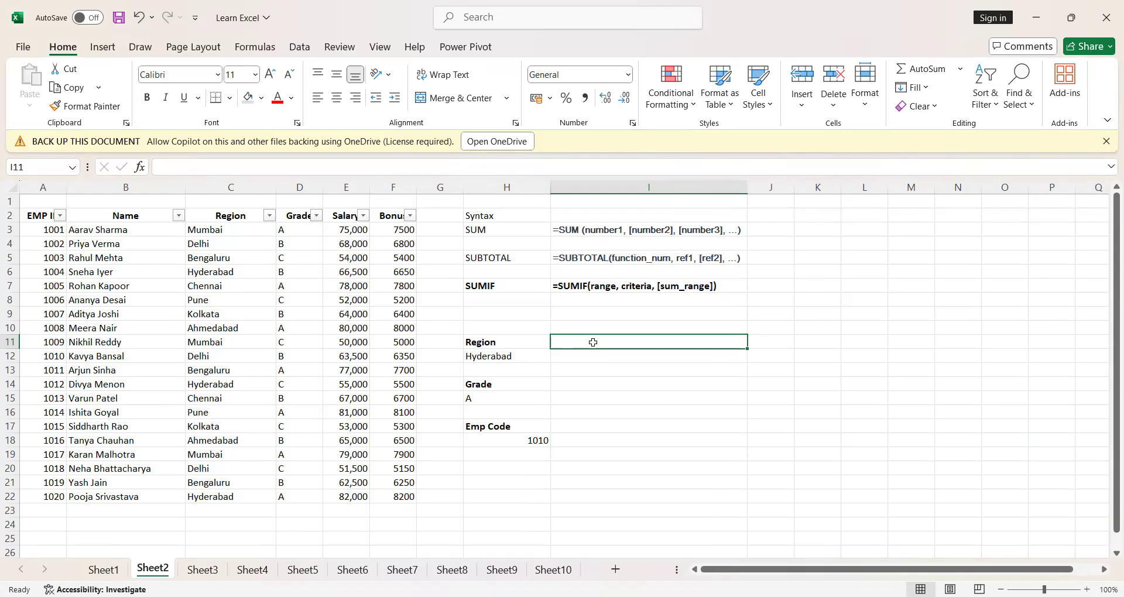
# Step: Total the salaries for the region in H12 by entering =SUMIF(C2:C22,H12,E2:E22) in cell I12
pyautogui.click(593, 354)
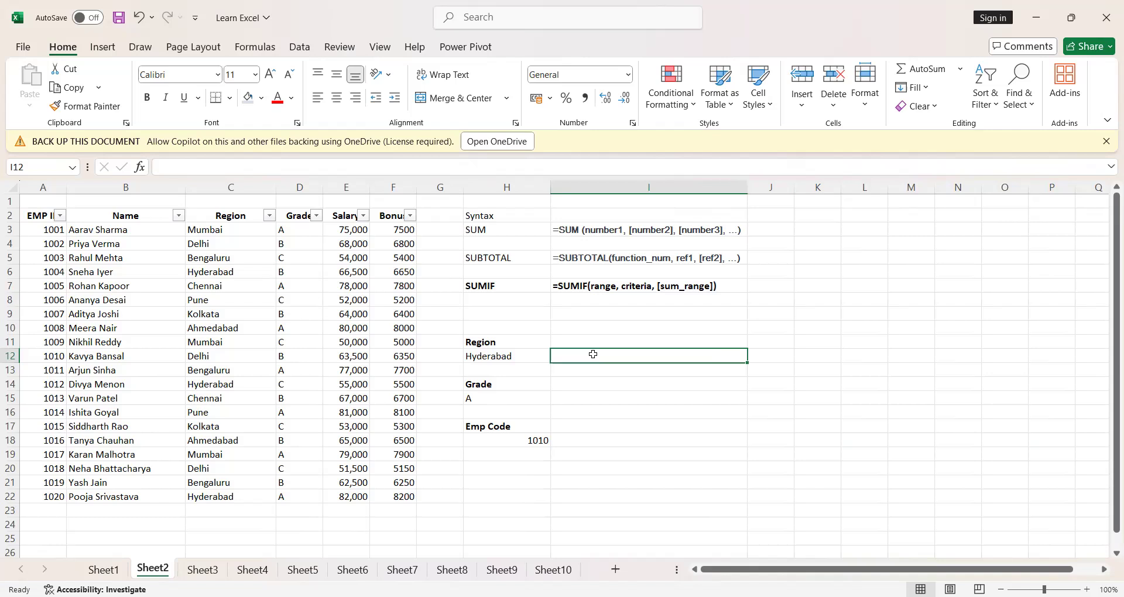
pyautogui.write('=')
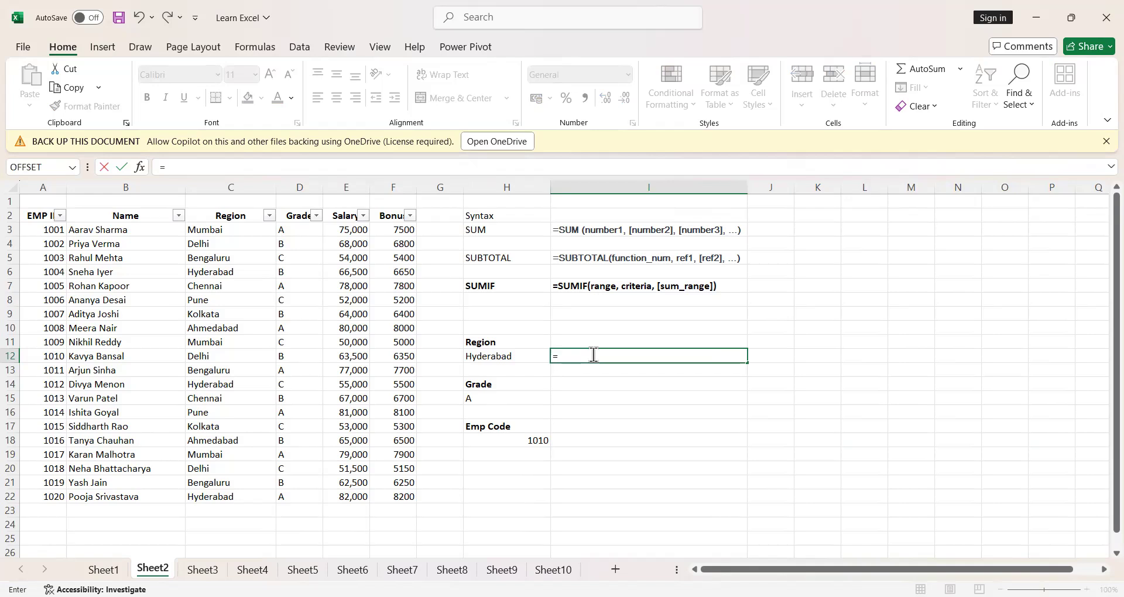
pyautogui.write('sumif')
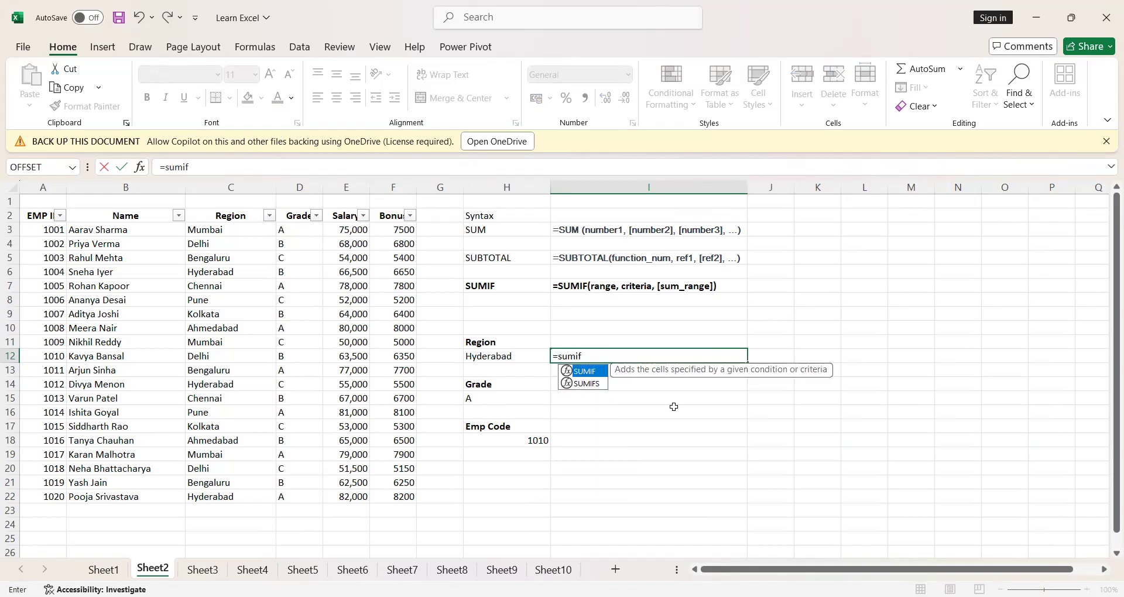
pyautogui.write('(')
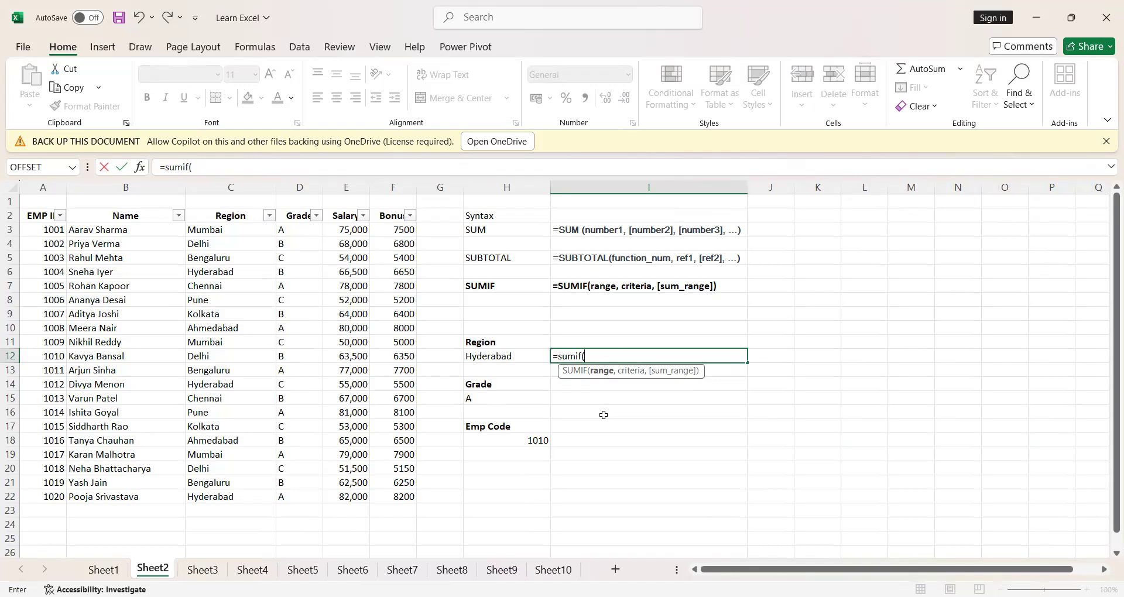
pyautogui.moveTo(237, 216); pyautogui.dragTo(243, 504)
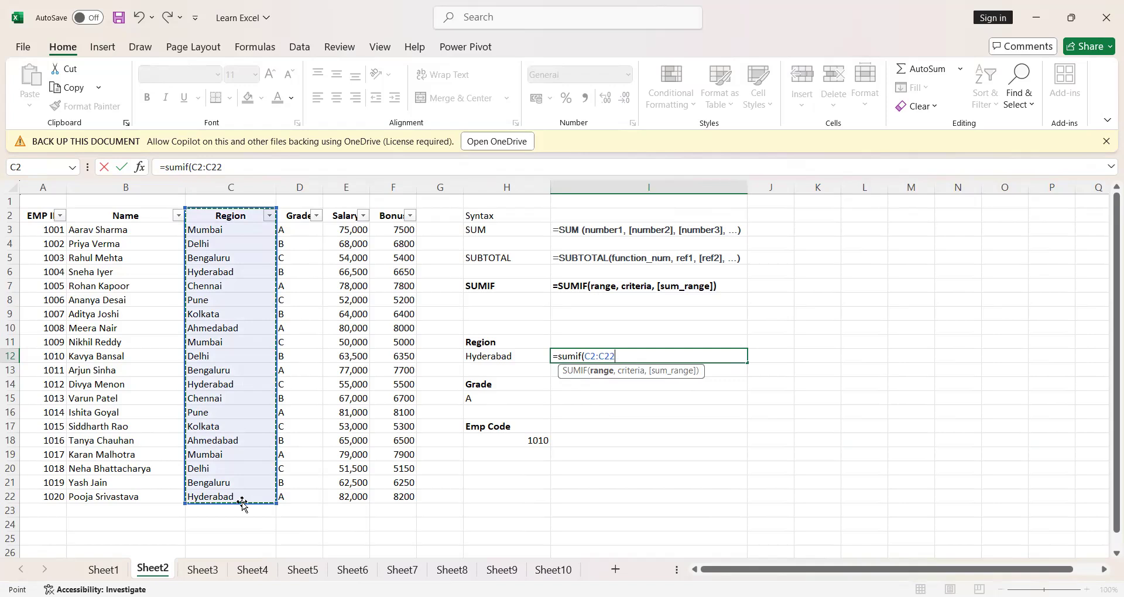
pyautogui.write(',')
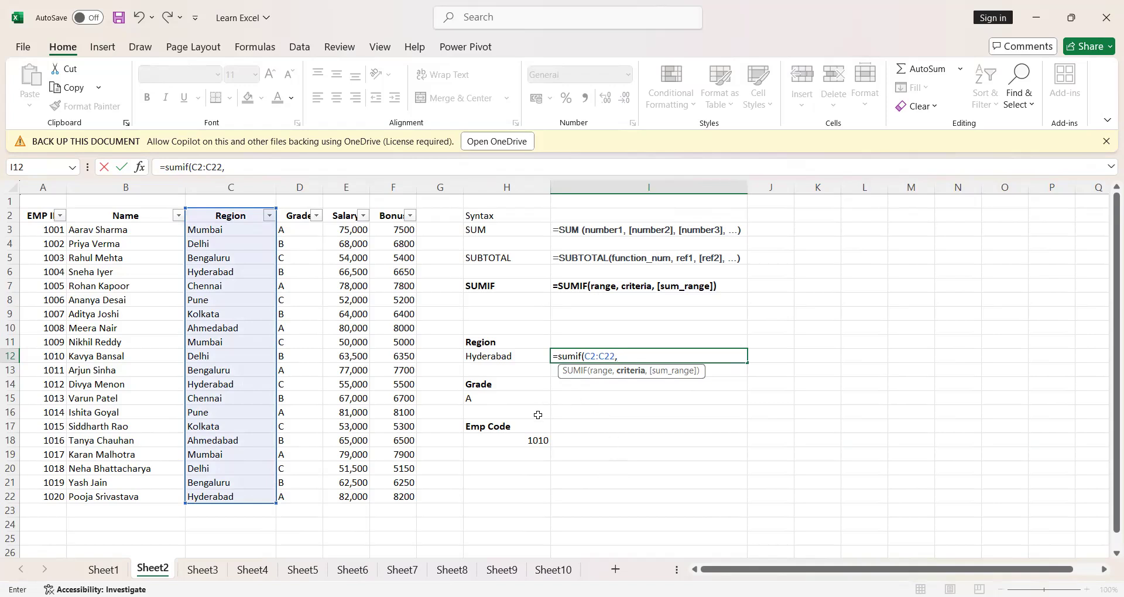
pyautogui.click(502, 355)
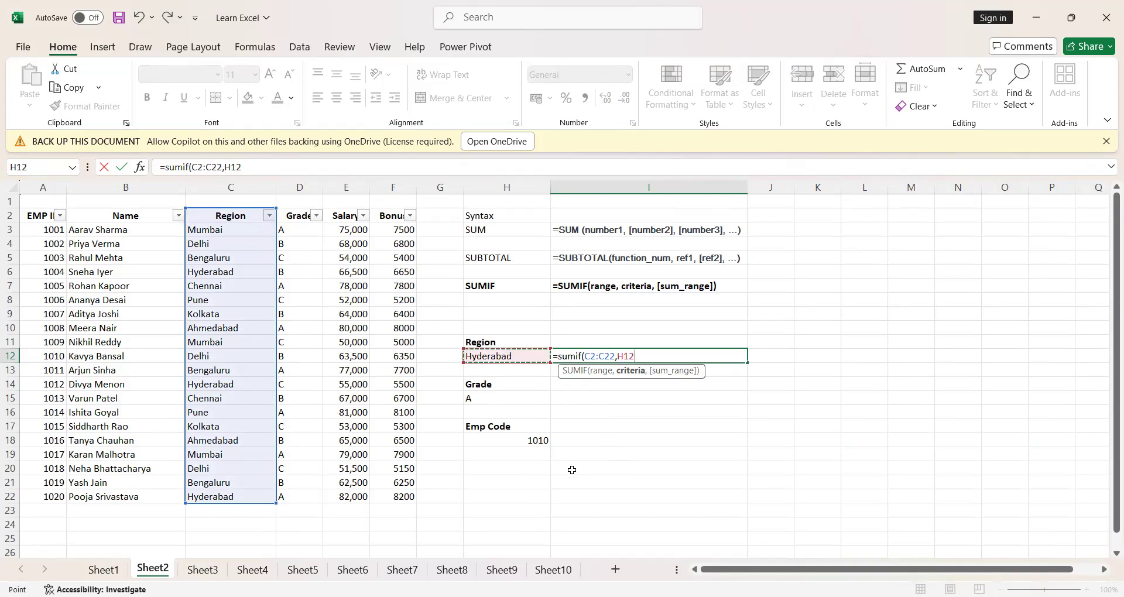
pyautogui.write(',')
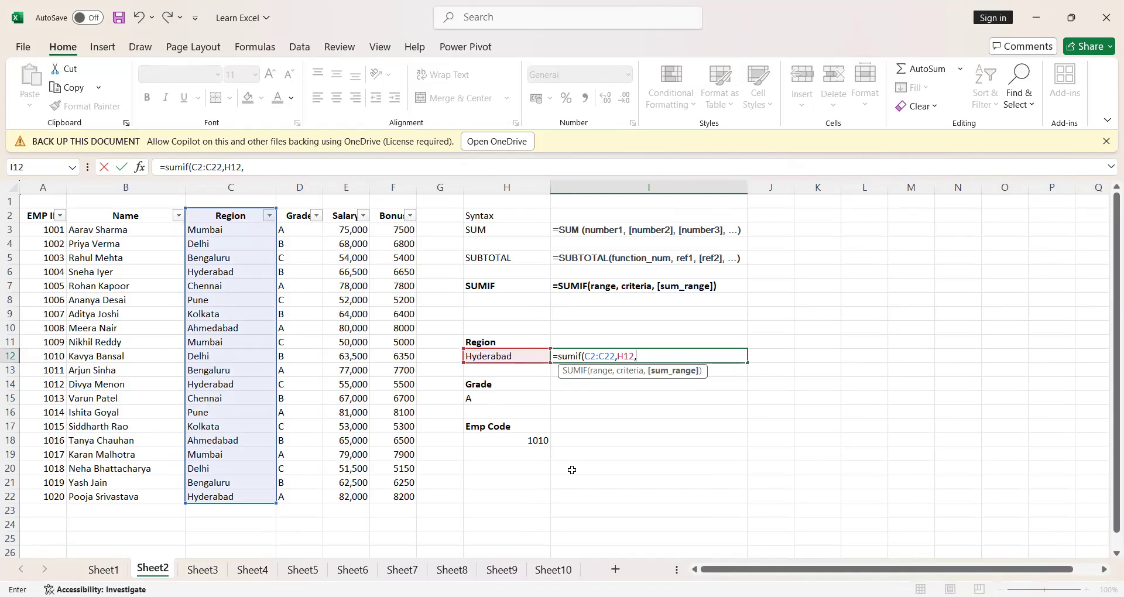
pyautogui.click(341, 215)
pyautogui.moveTo(361, 310); pyautogui.dragTo(361, 491)
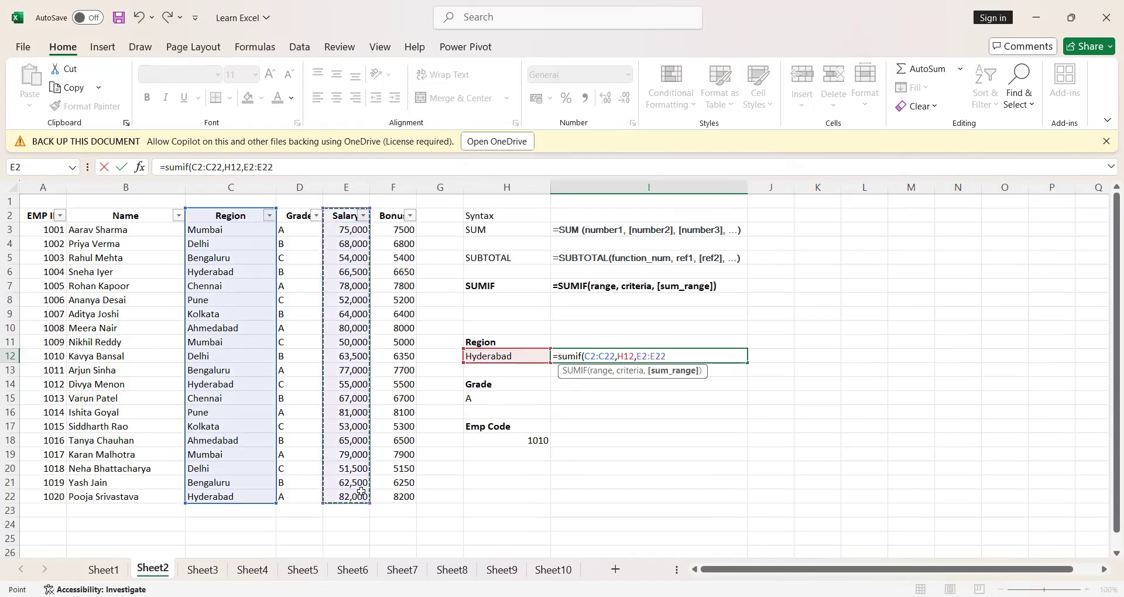
pyautogui.write(')')
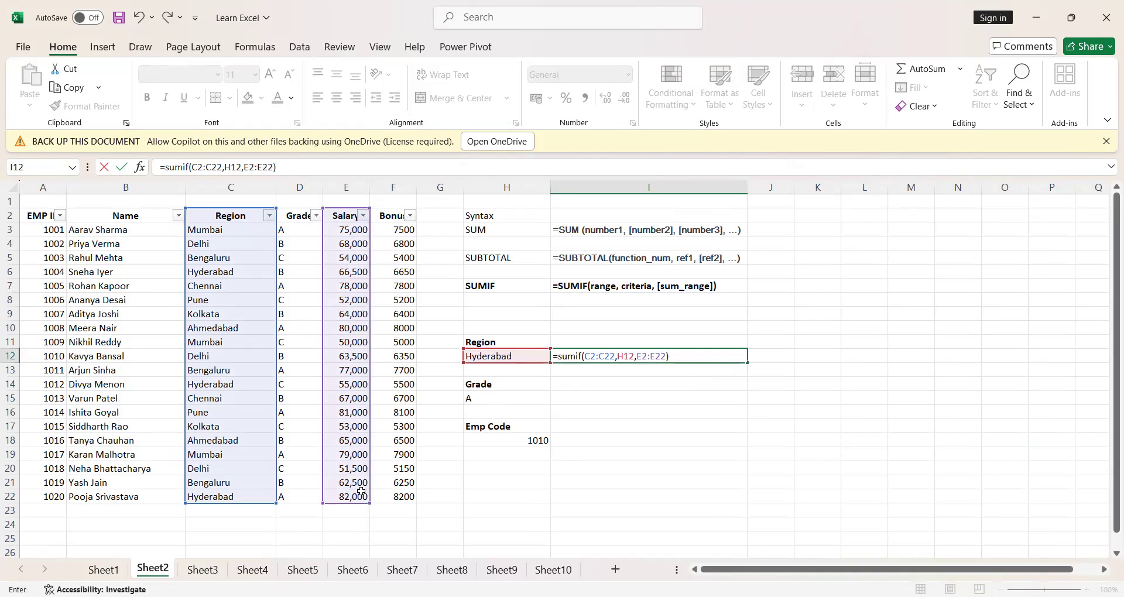
pyautogui.press('Return')
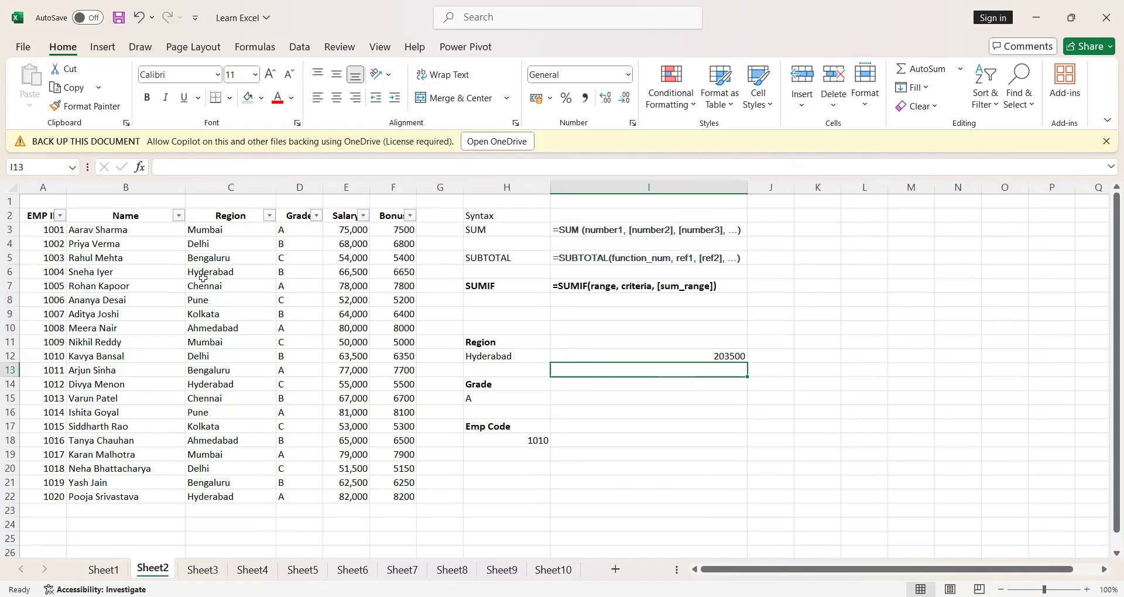
# Step: Select the Hyderabad salaries in E6, E14 and E22 together to check their sum against the SUMIF result
pyautogui.click(341, 272)
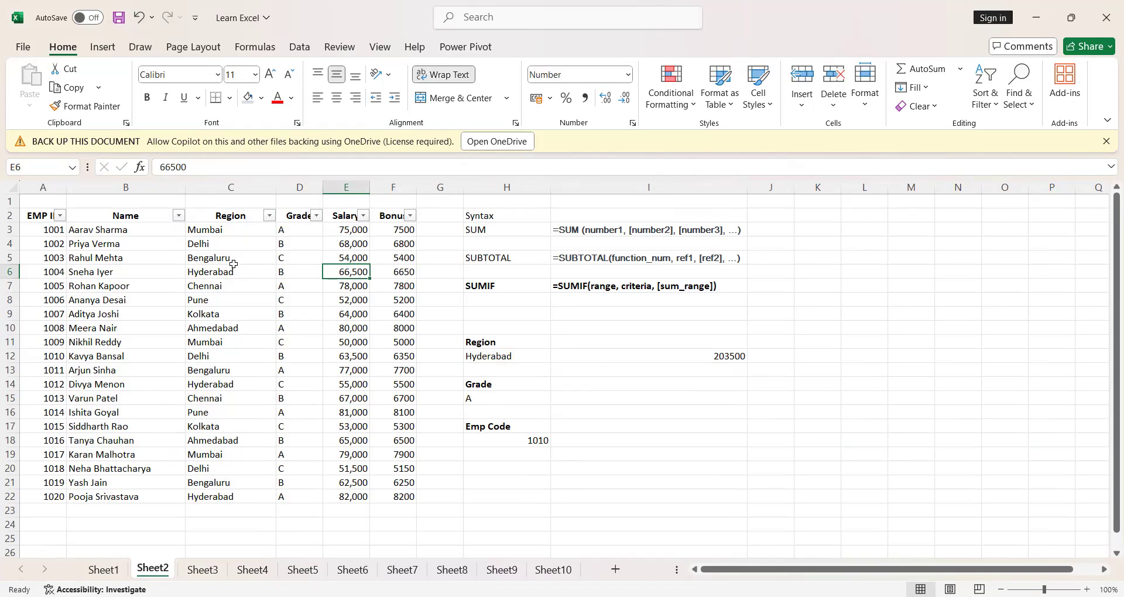
pyautogui.keyDown('ctrl'); pyautogui.click(359, 384); pyautogui.keyUp('ctrl')
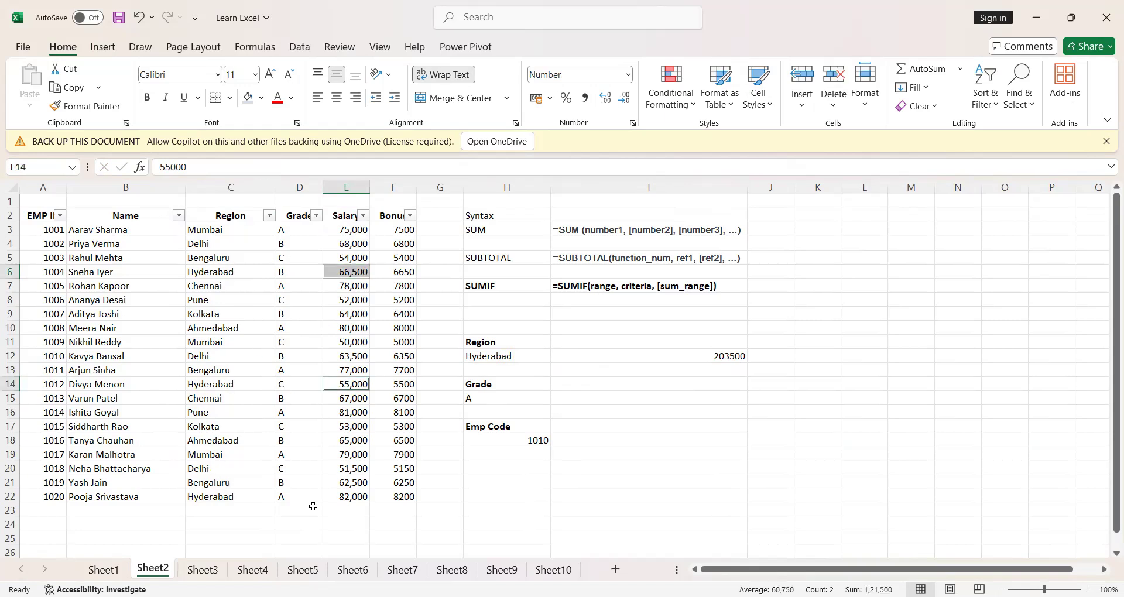
pyautogui.keyDown('ctrl'); pyautogui.click(349, 498); pyautogui.keyUp('ctrl')
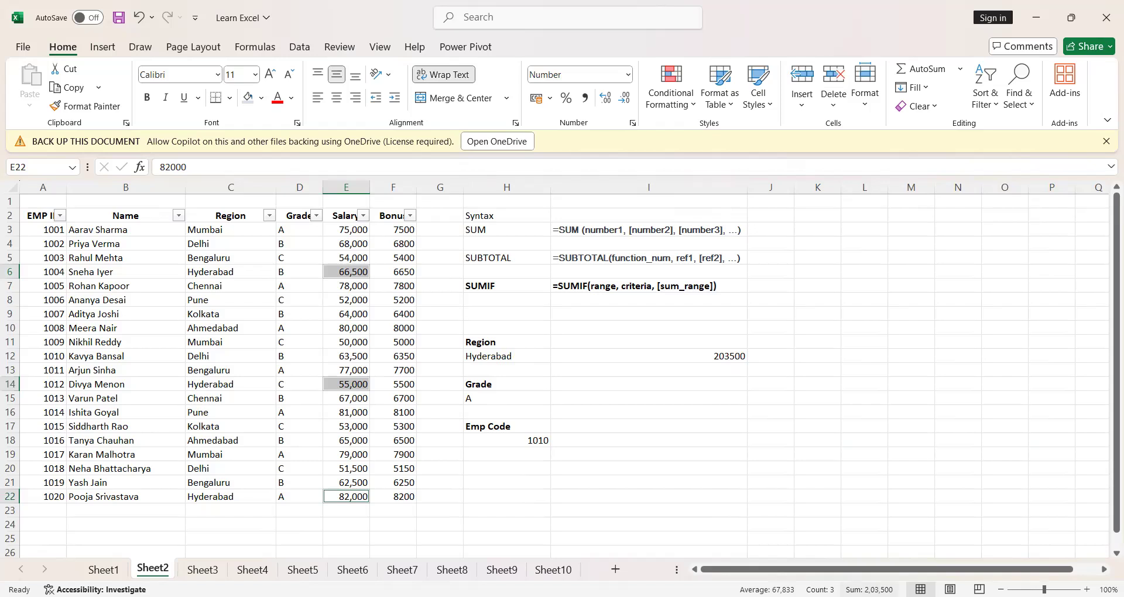
# Step: Apply the comma number style to the Hyderabad salary total in I12
pyautogui.click(726, 414)
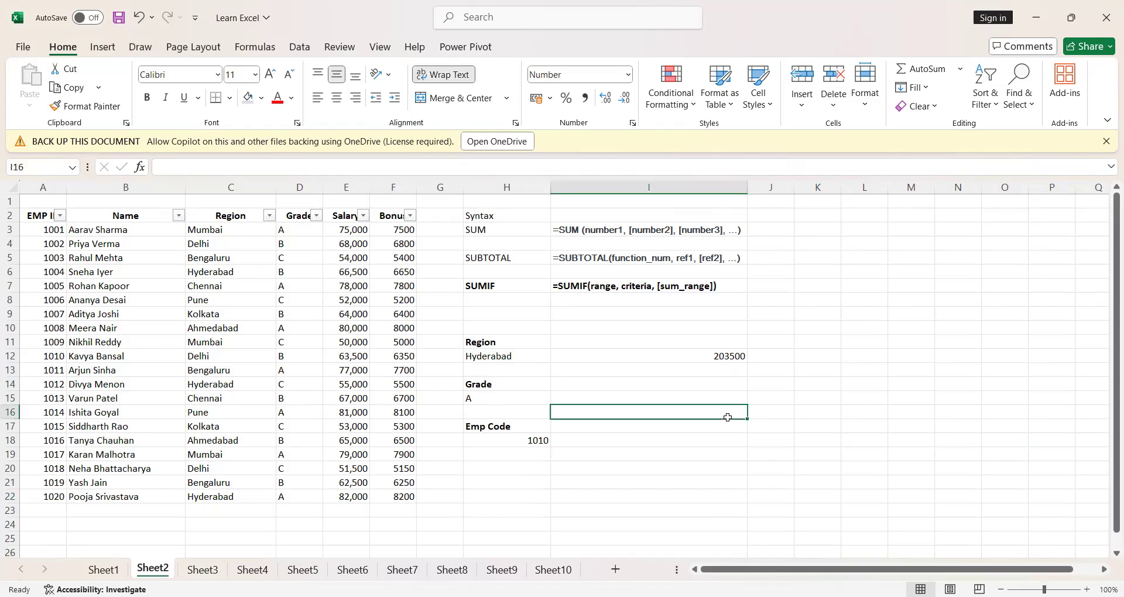
pyautogui.click(713, 361)
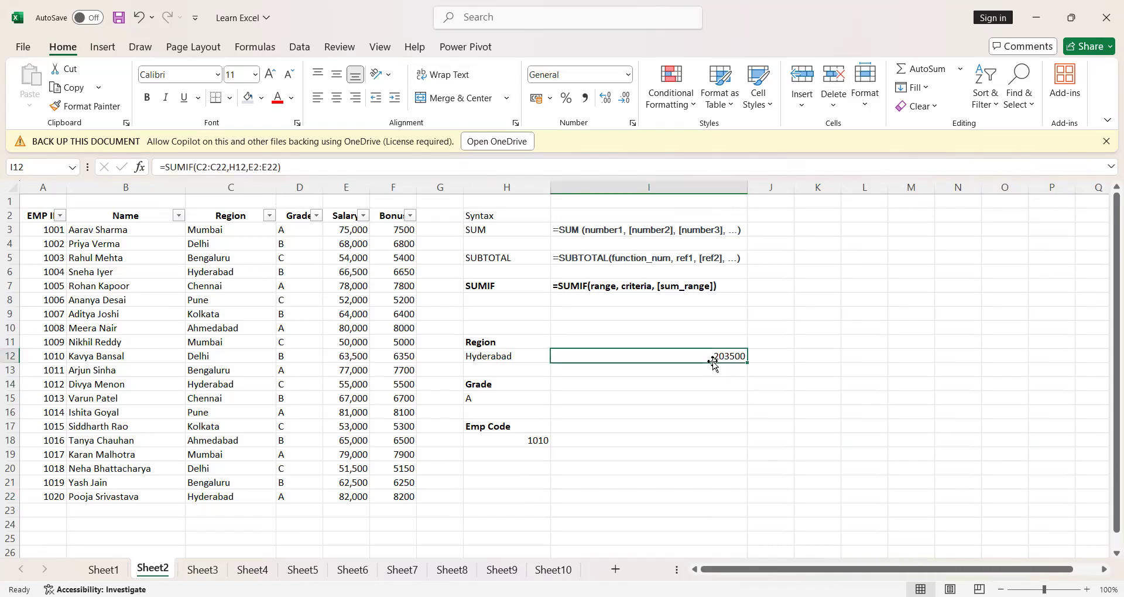
pyautogui.click(584, 98)
# Step: Total the grade A salaries by entering =SUMIF(D2:D22,"A",E2:E22) in cell I15
pyautogui.click(644, 392)
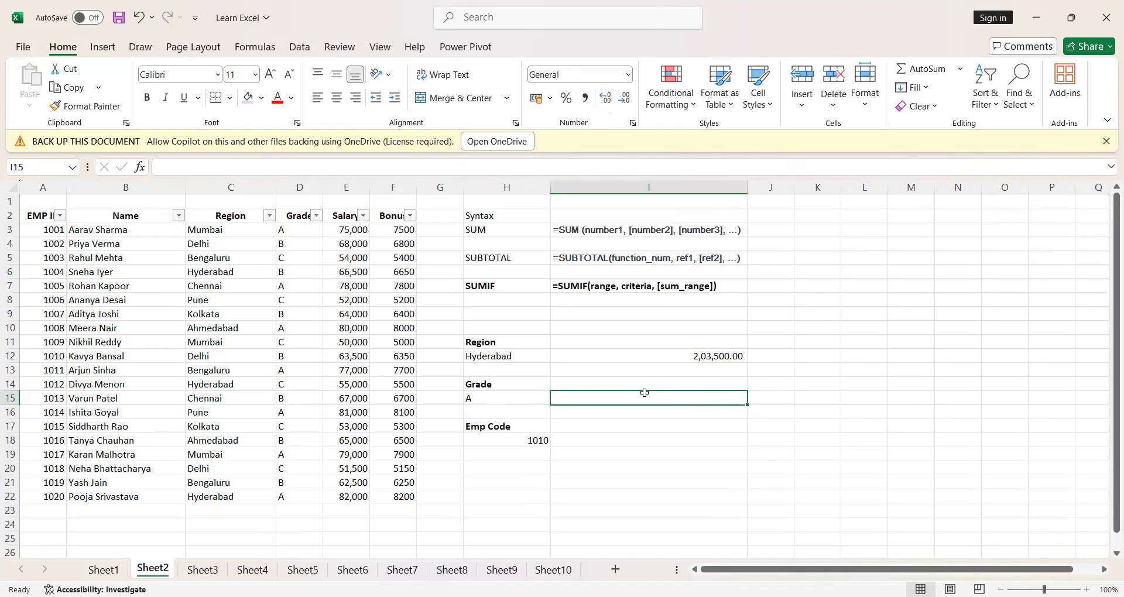
pyautogui.write('=')
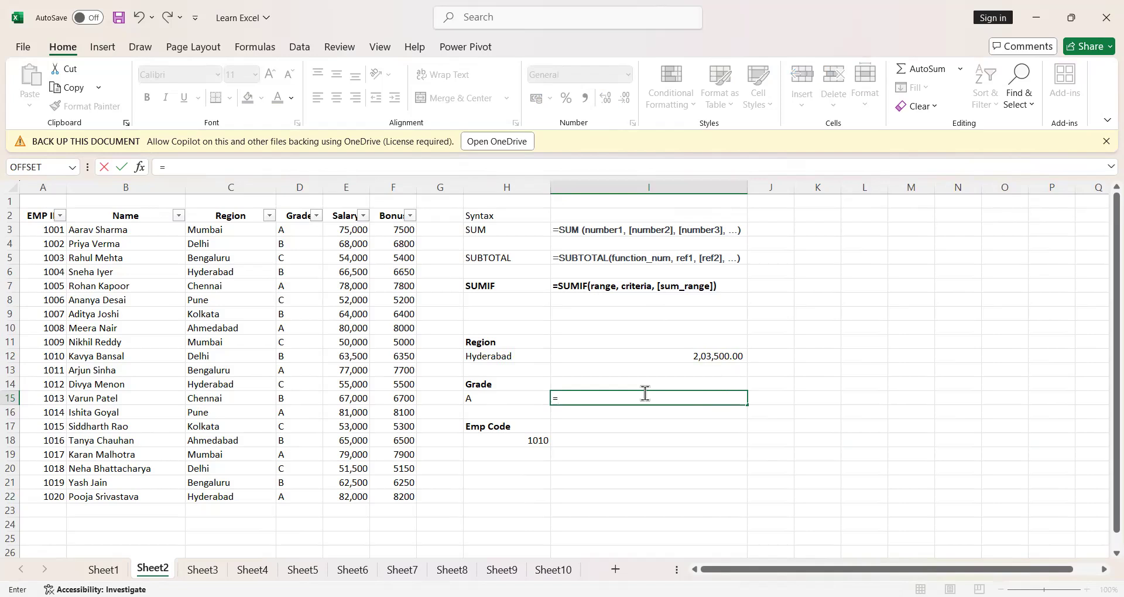
pyautogui.write('sum')
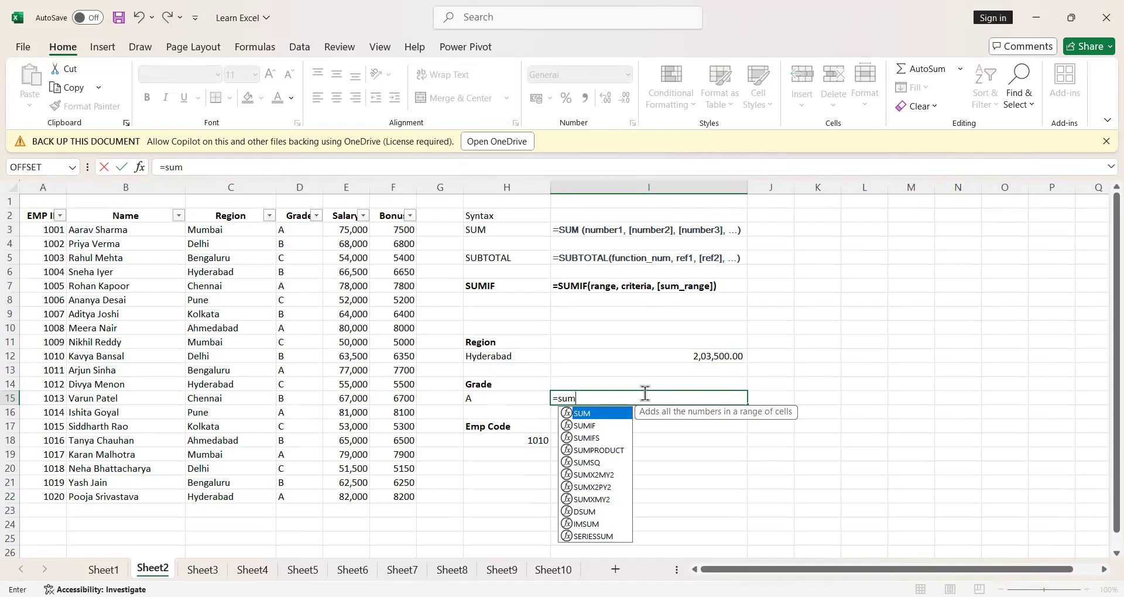
pyautogui.write('if')
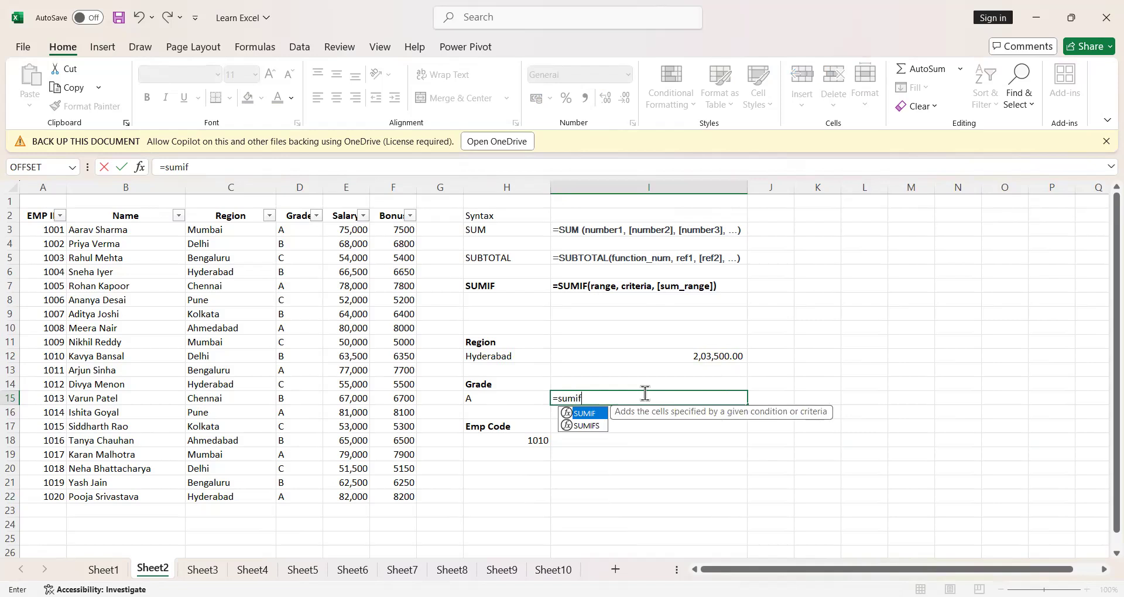
pyautogui.write('(')
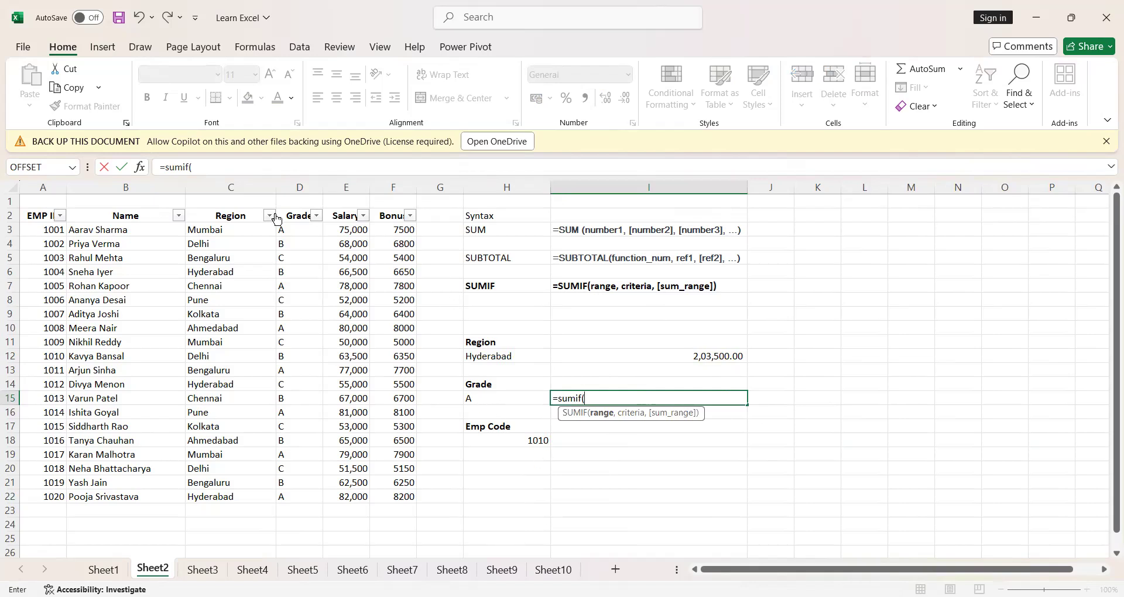
pyautogui.moveTo(287, 215); pyautogui.dragTo(289, 495)
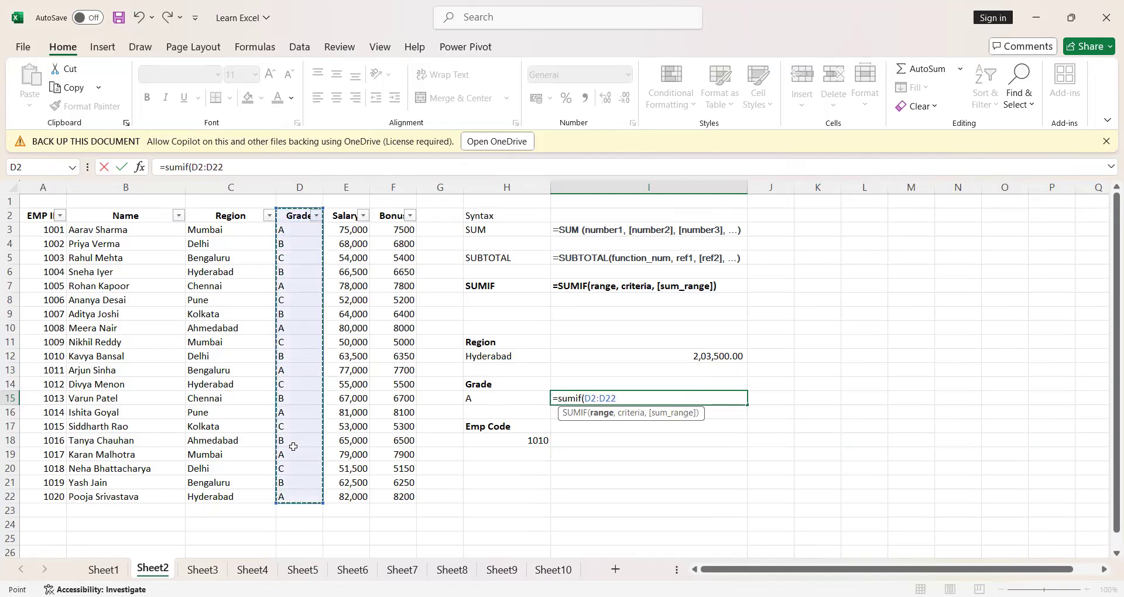
pyautogui.write(',"A')
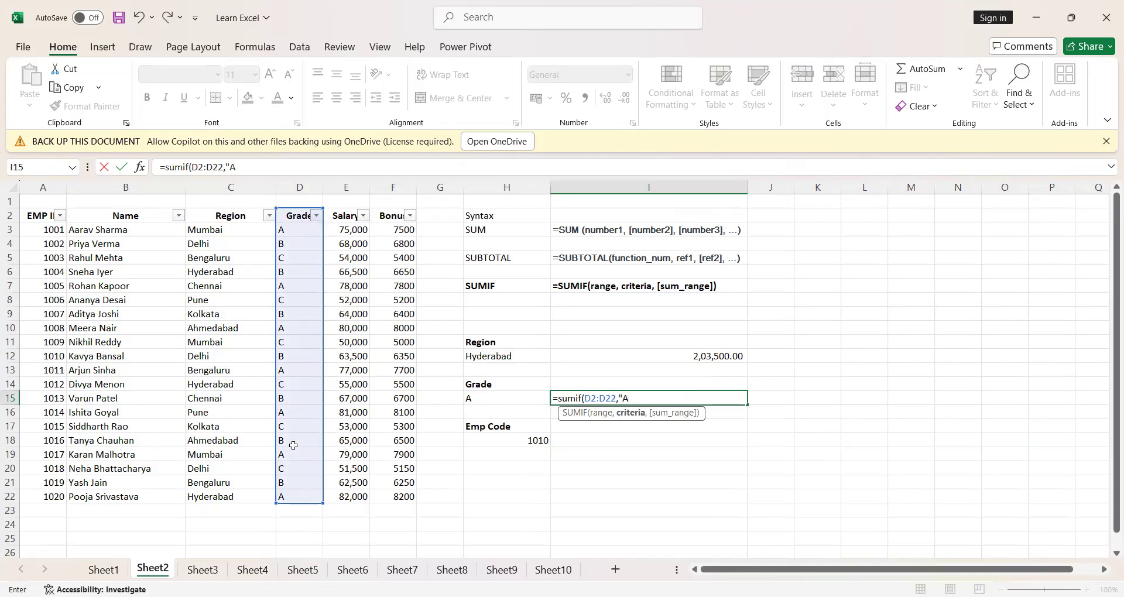
pyautogui.write(',')
pyautogui.click(346, 215)
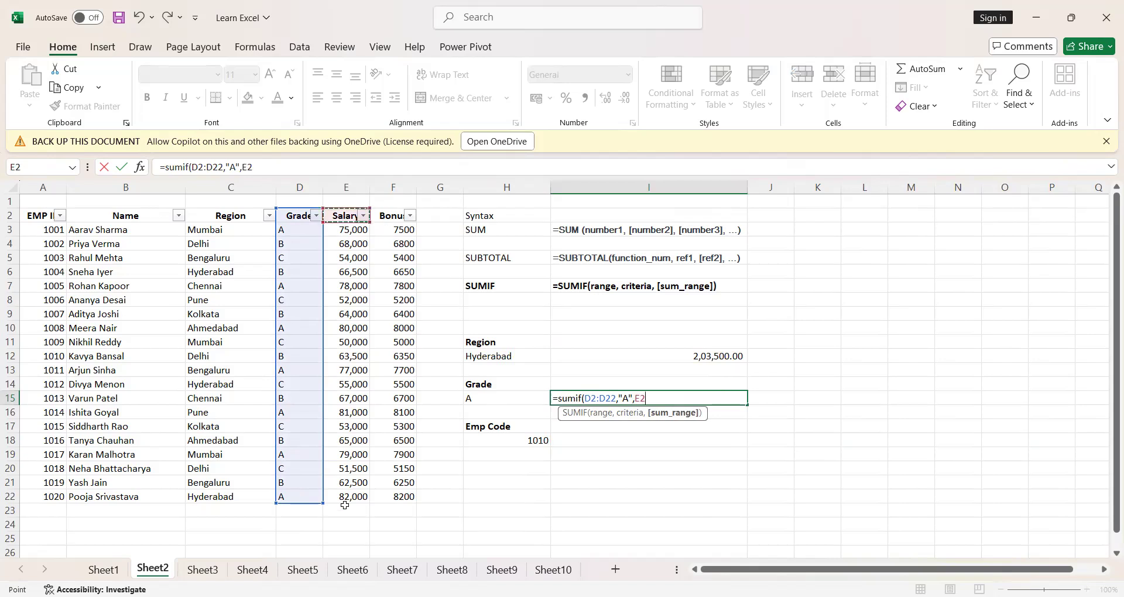
pyautogui.keyDown('shift'); pyautogui.click(346, 499); pyautogui.keyUp('shift')
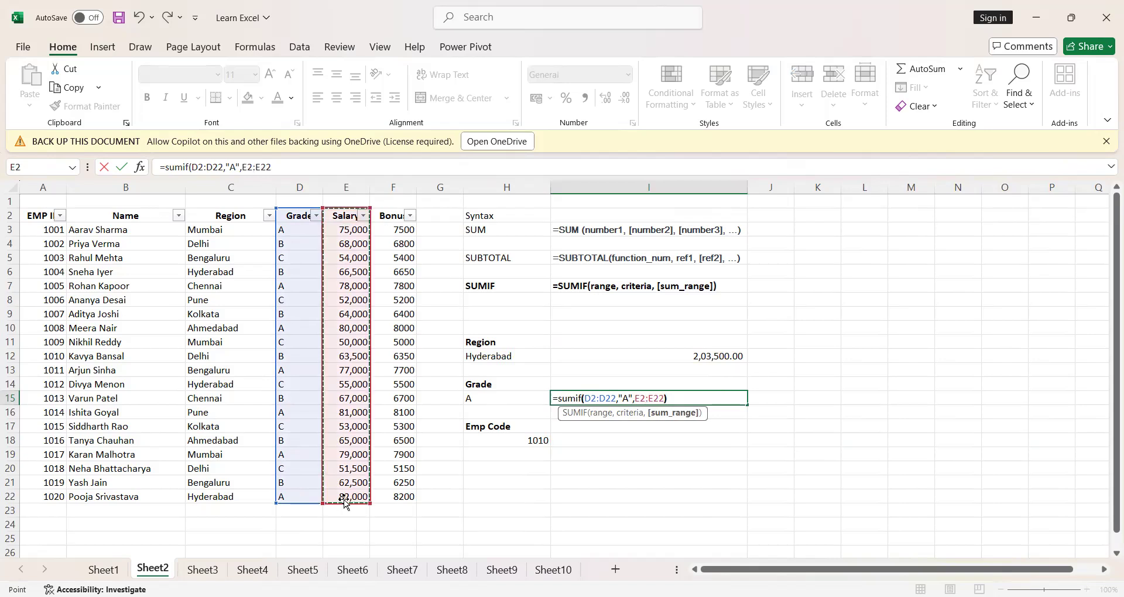
pyautogui.press('Return')
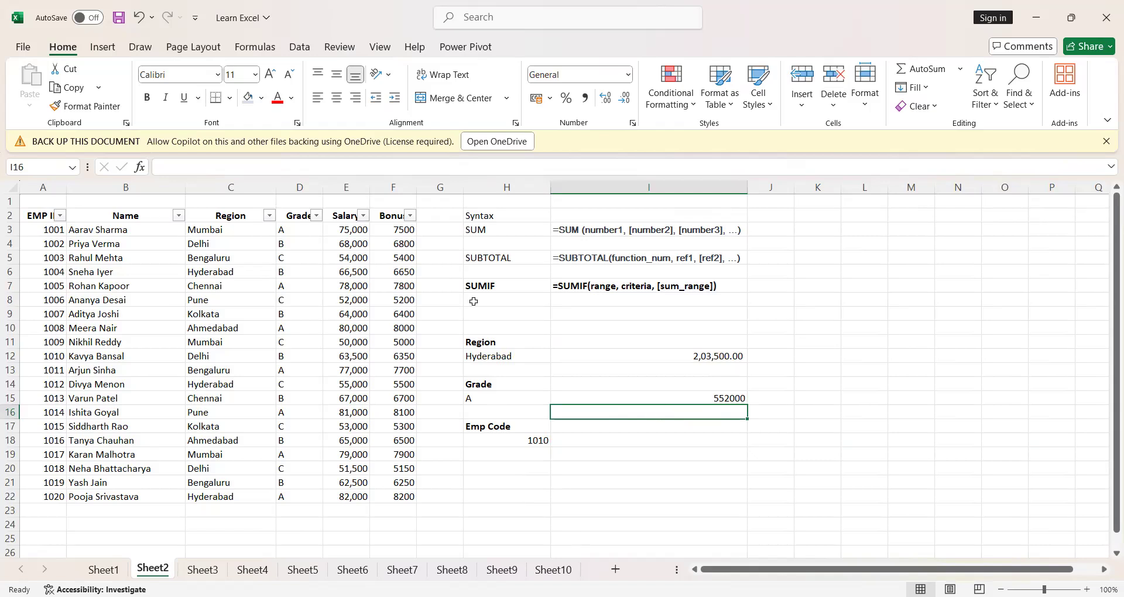
# Step: Select the grade A salaries in E3, E7, E10, E13, E16, E19 and E22 together to check their sum
pyautogui.click(350, 234)
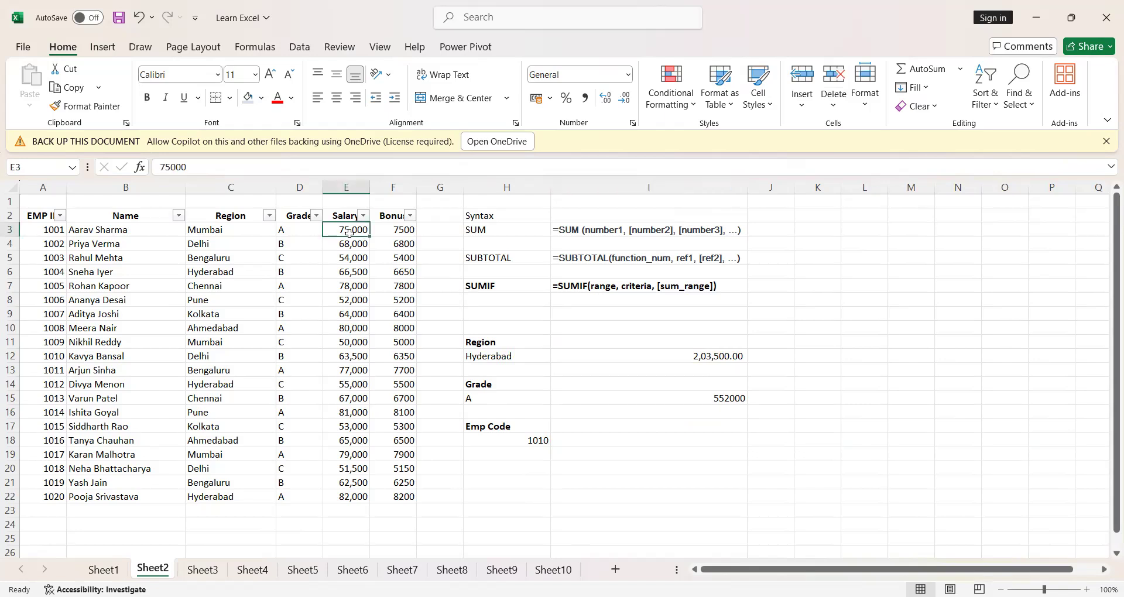
pyautogui.keyDown('ctrl'); pyautogui.click(350, 282); pyautogui.keyUp('ctrl')
pyautogui.keyDown('ctrl'); pyautogui.click(352, 339); pyautogui.keyUp('ctrl')
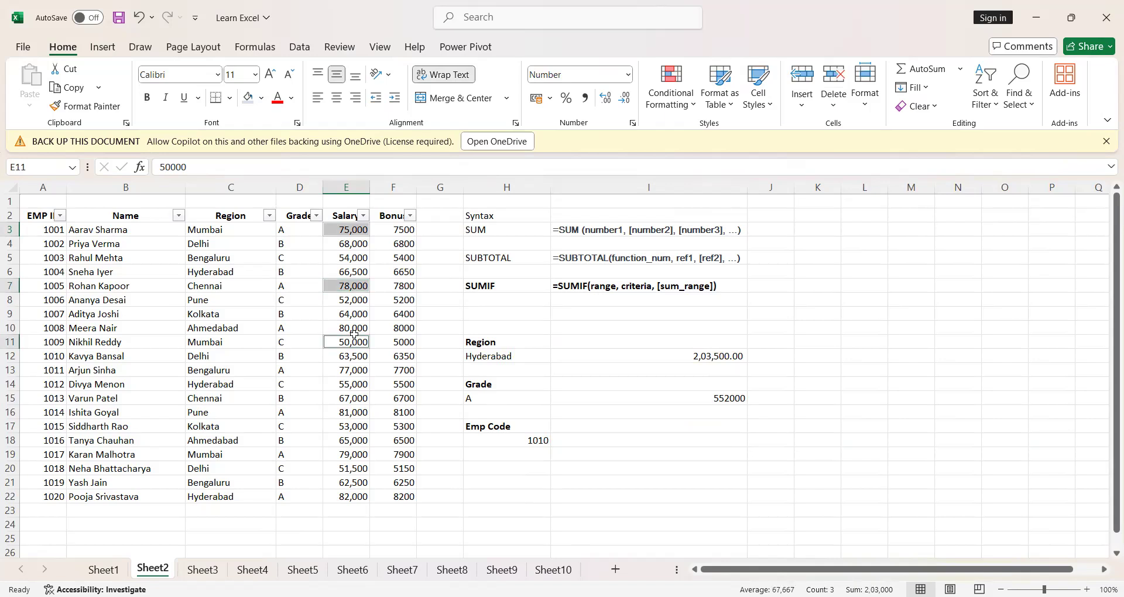
pyautogui.keyDown('ctrl'); pyautogui.click(353, 337); pyautogui.keyUp('ctrl')
pyautogui.keyDown('ctrl'); pyautogui.click(355, 328); pyautogui.keyUp('ctrl')
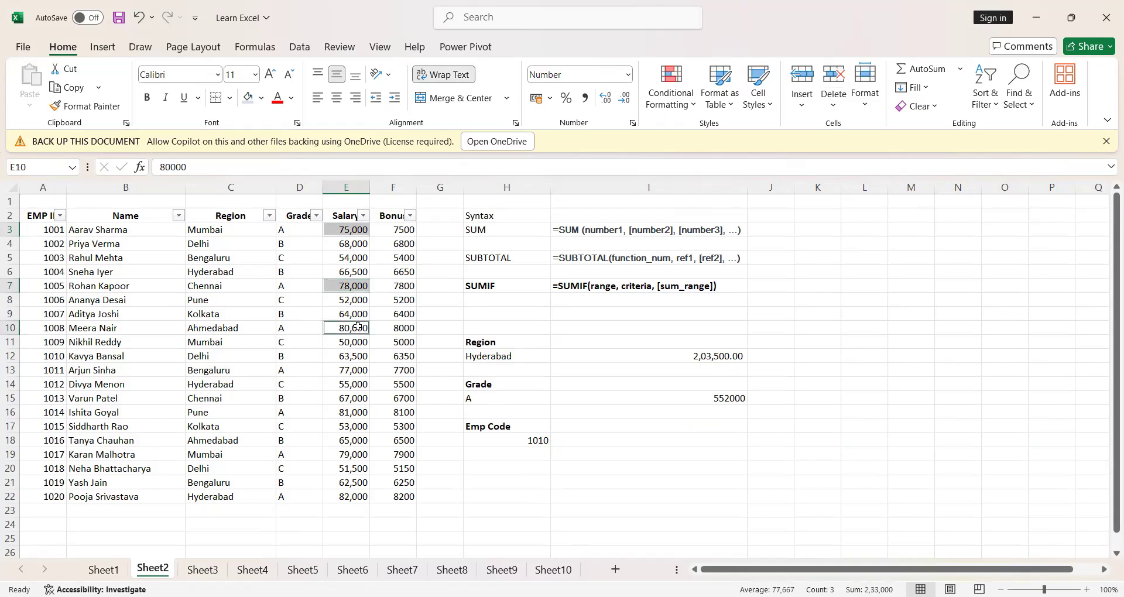
pyautogui.keyDown('ctrl'); pyautogui.click(351, 373); pyautogui.keyUp('ctrl')
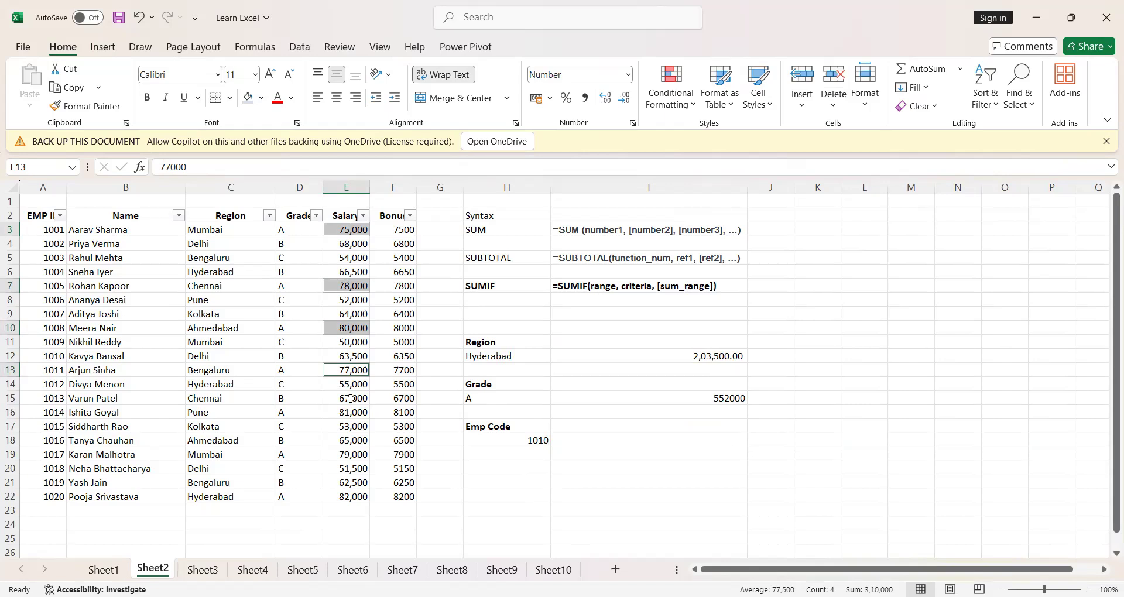
pyautogui.keyDown('ctrl'); pyautogui.click(350, 412); pyautogui.keyUp('ctrl')
pyautogui.keyDown('ctrl'); pyautogui.click(350, 455); pyautogui.keyUp('ctrl')
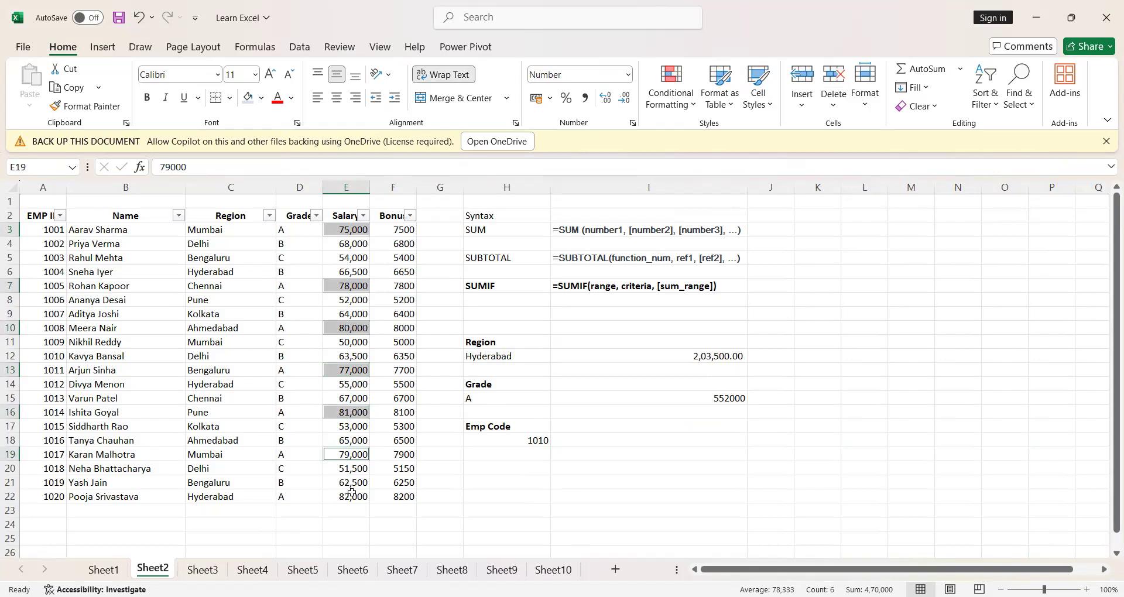
pyautogui.keyDown('ctrl'); pyautogui.click(351, 495); pyautogui.keyUp('ctrl')
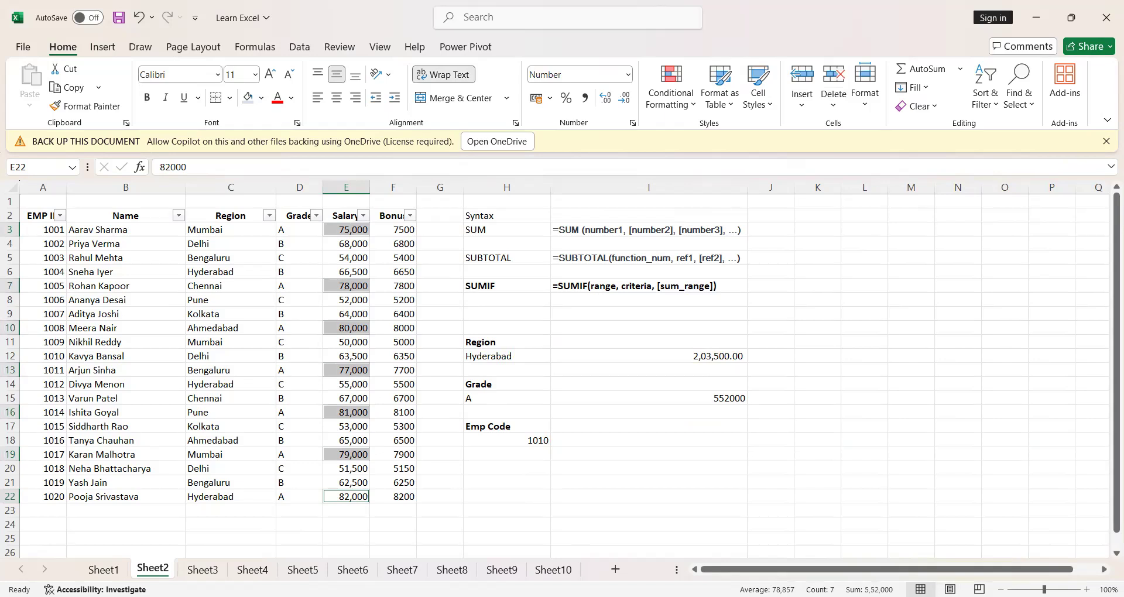
# Step: Review the SUMIF formula in I12 and its region criterion in H12
pyautogui.click(691, 384)
pyautogui.click(700, 355)
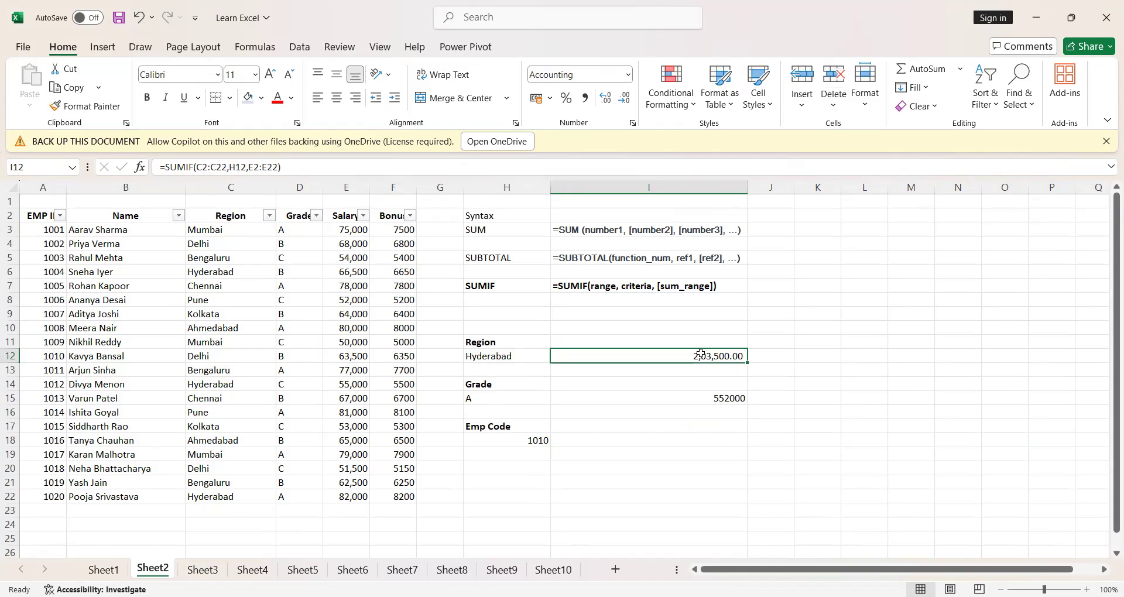
pyautogui.click(526, 354)
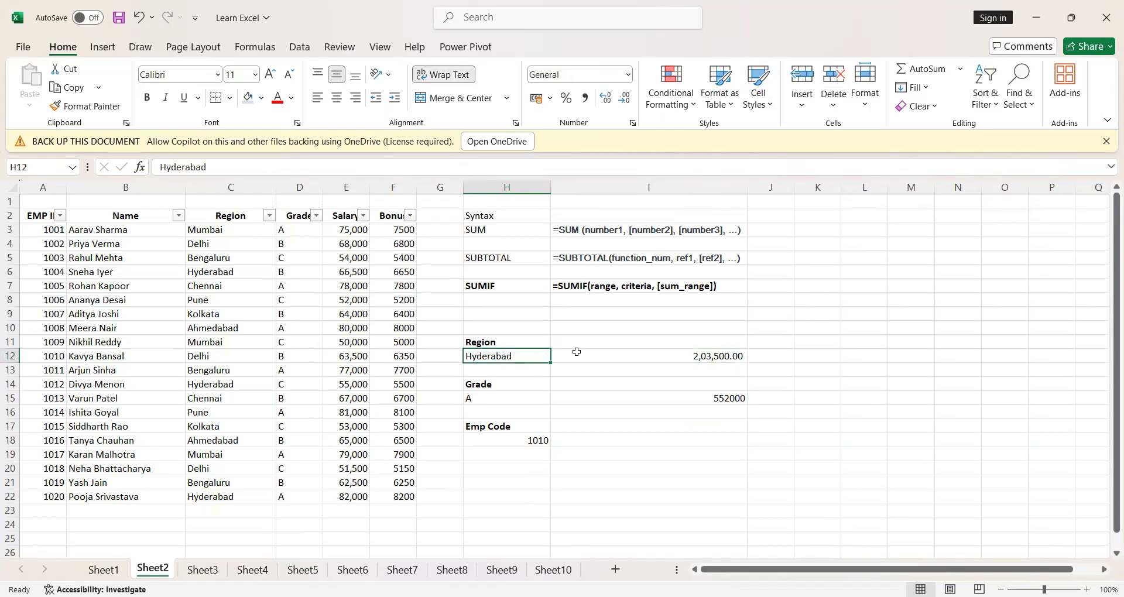
pyautogui.click(630, 352)
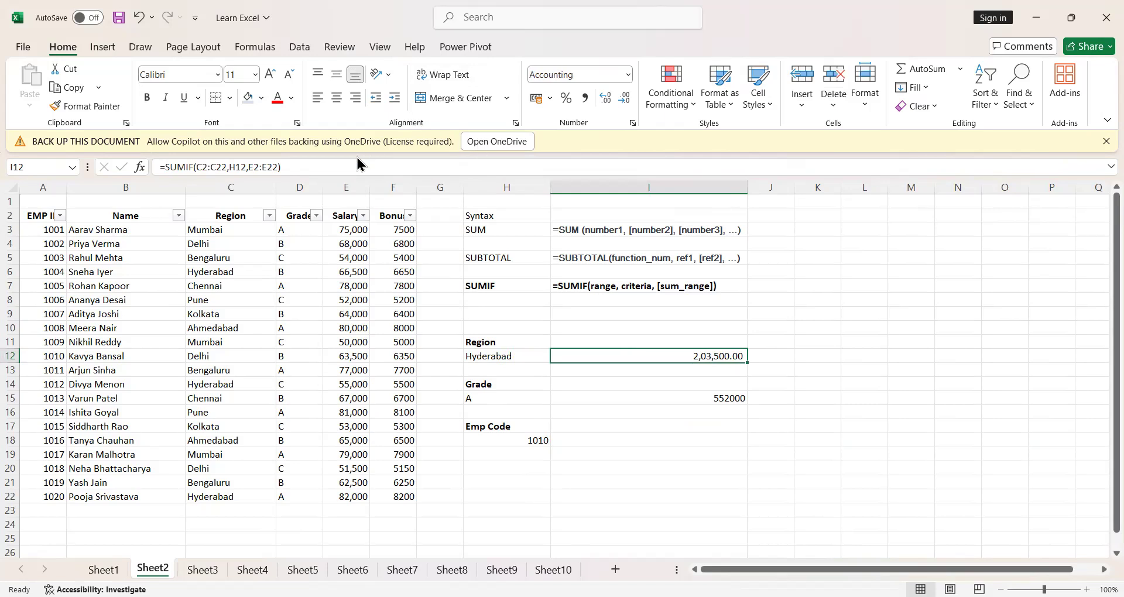
# Step: Examine the cell references in the I12 SUMIF formula and compare them with the literal criterion in the I15 formula
pyautogui.press('F2')
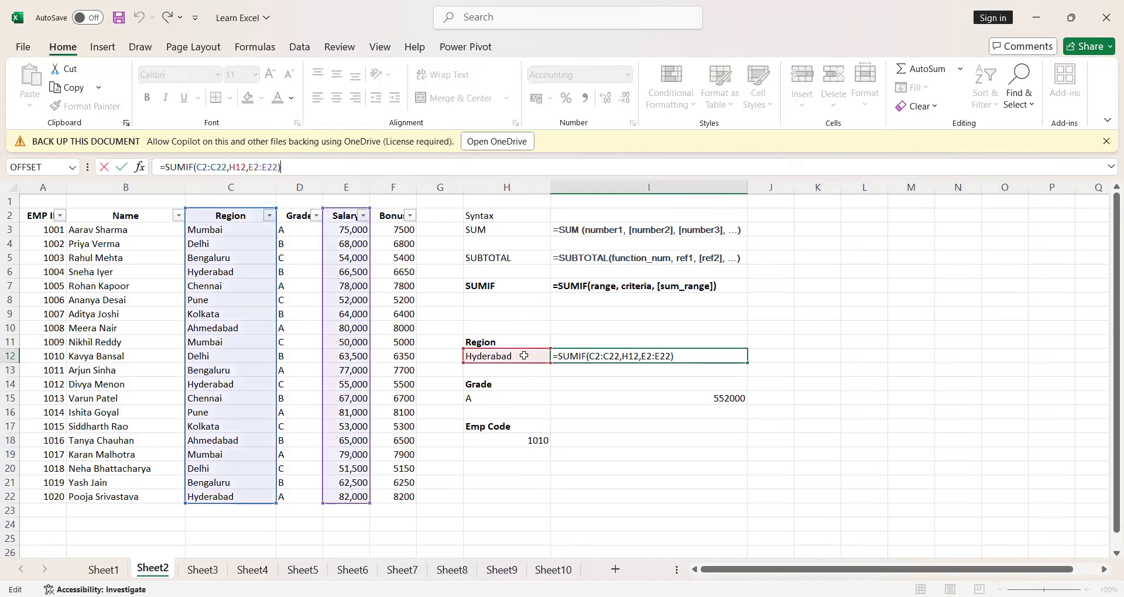
pyautogui.press('Escape')
pyautogui.click(608, 401)
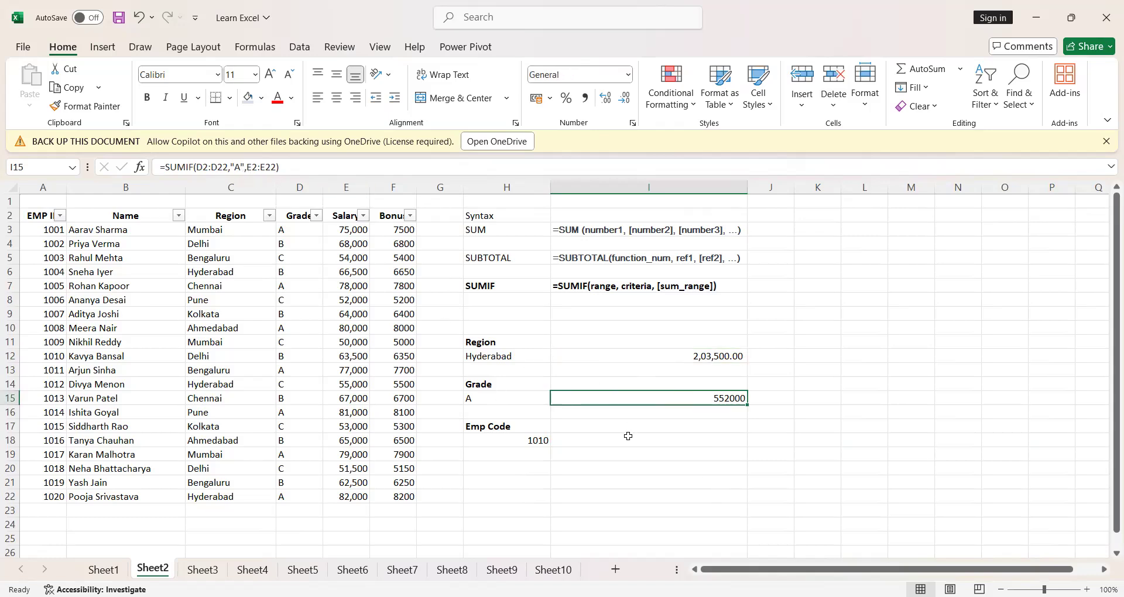
# Step: Total the bonus for the employee code in H18 by entering =SUMIF(A2:A22,H18,F2:F22) in I18, and check it against row A12:F12
pyautogui.click(629, 436)
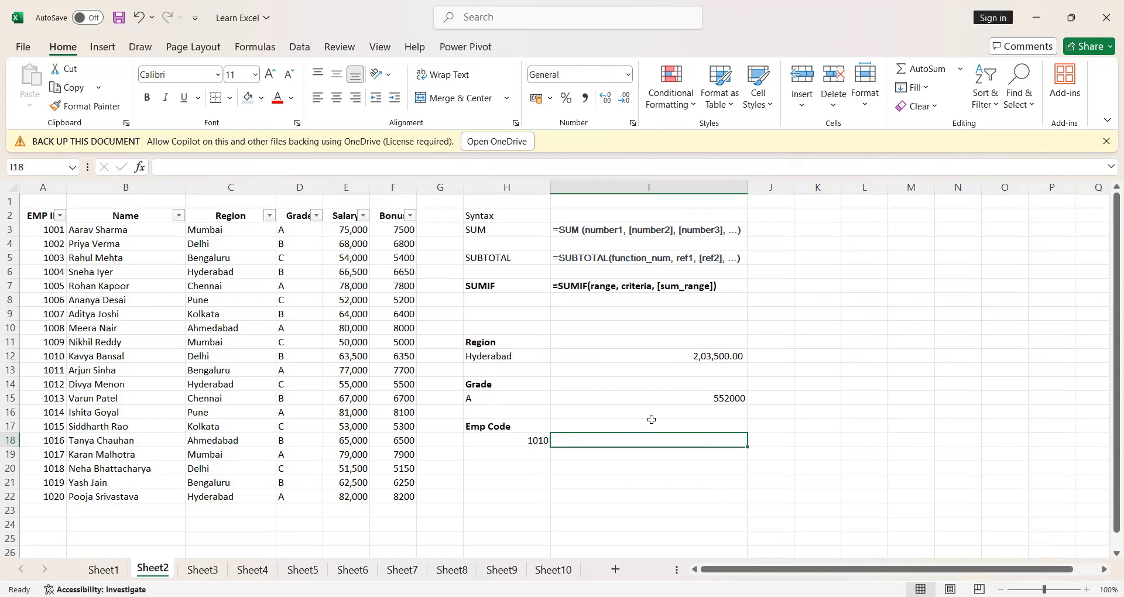
pyautogui.click(541, 436)
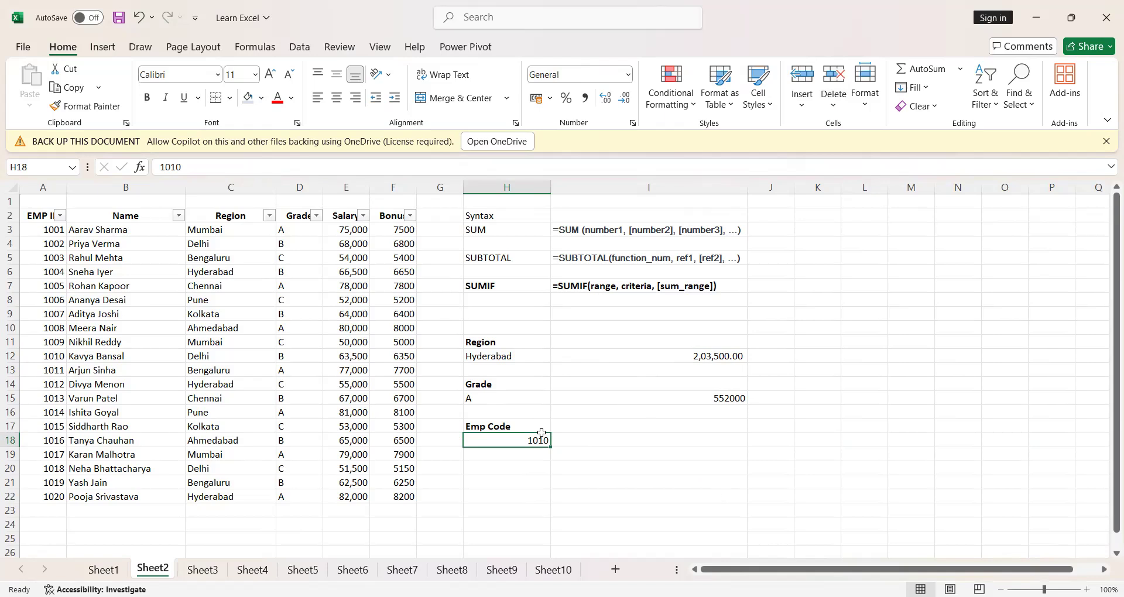
pyautogui.click(605, 445)
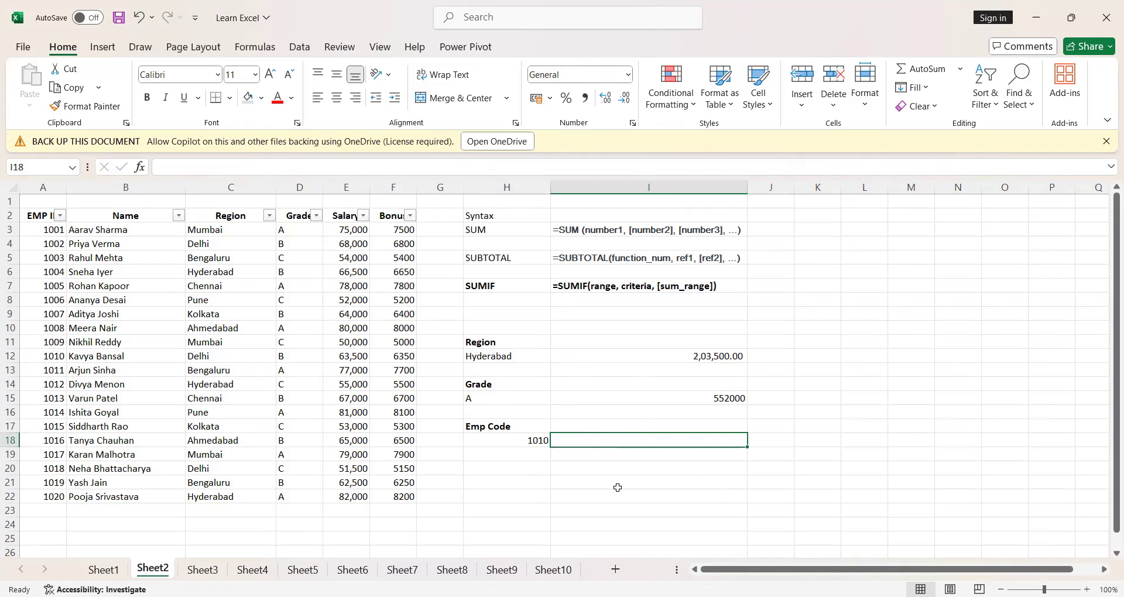
pyautogui.write('=')
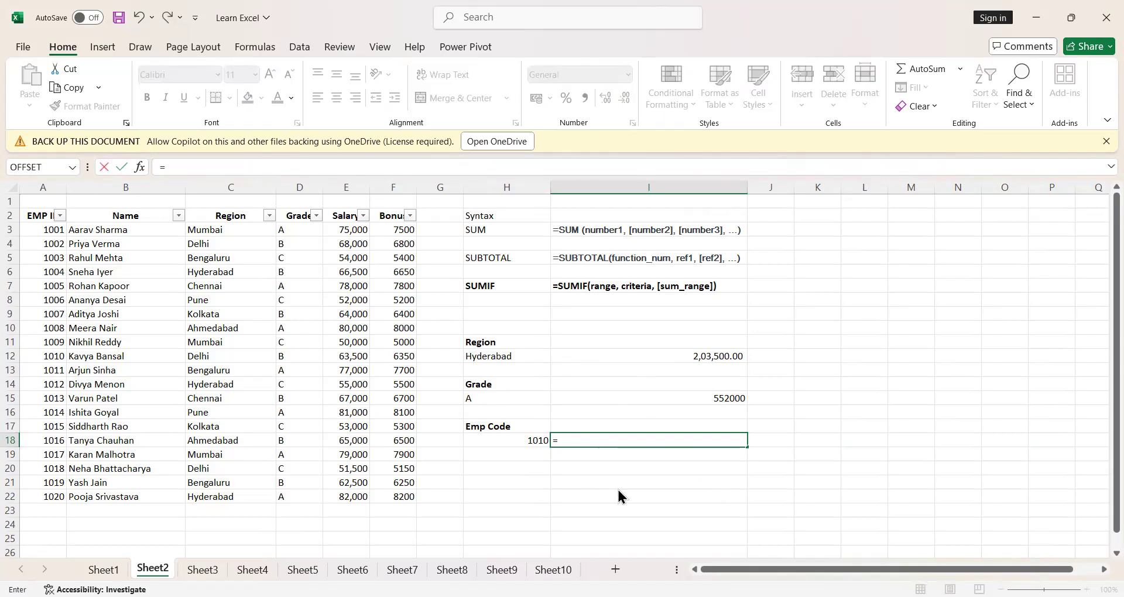
pyautogui.write('sumif')
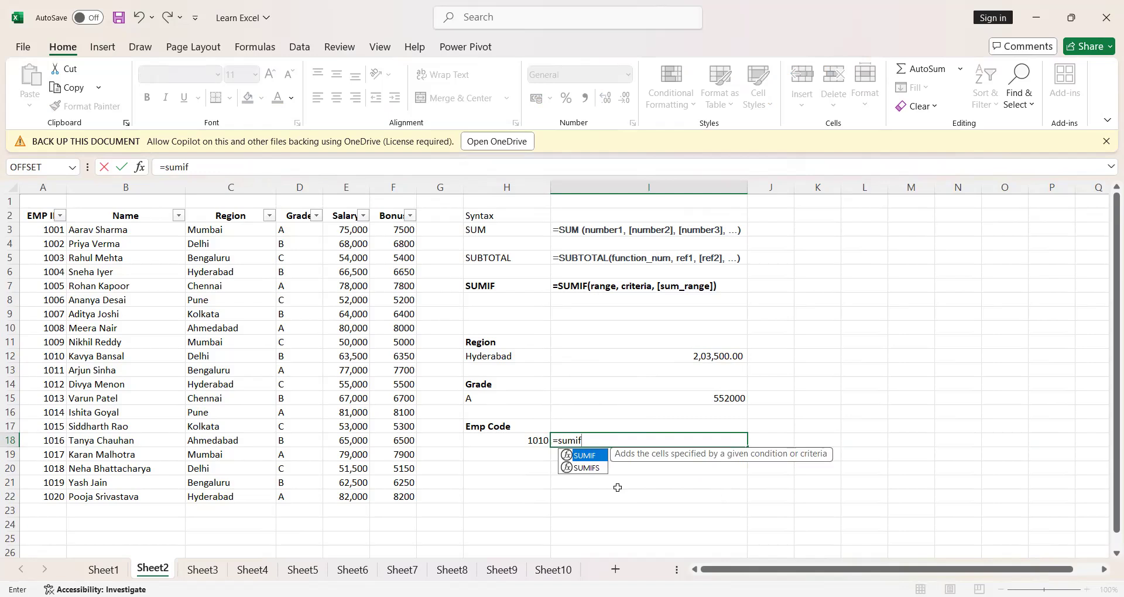
pyautogui.press('Tab')
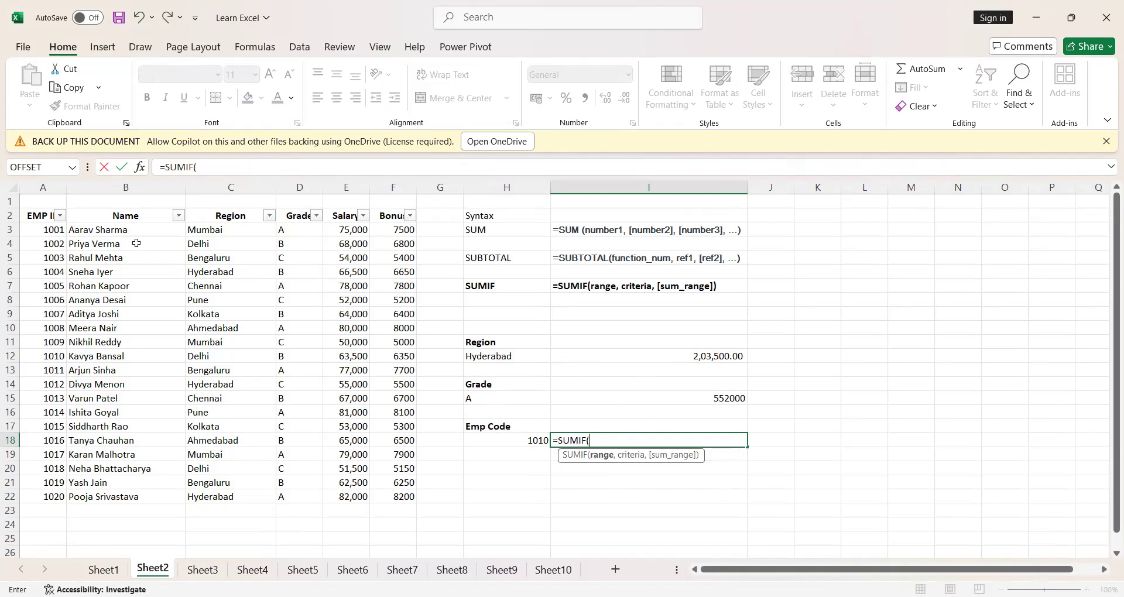
pyautogui.moveTo(31, 216); pyautogui.dragTo(41, 494)
pyautogui.write(',')
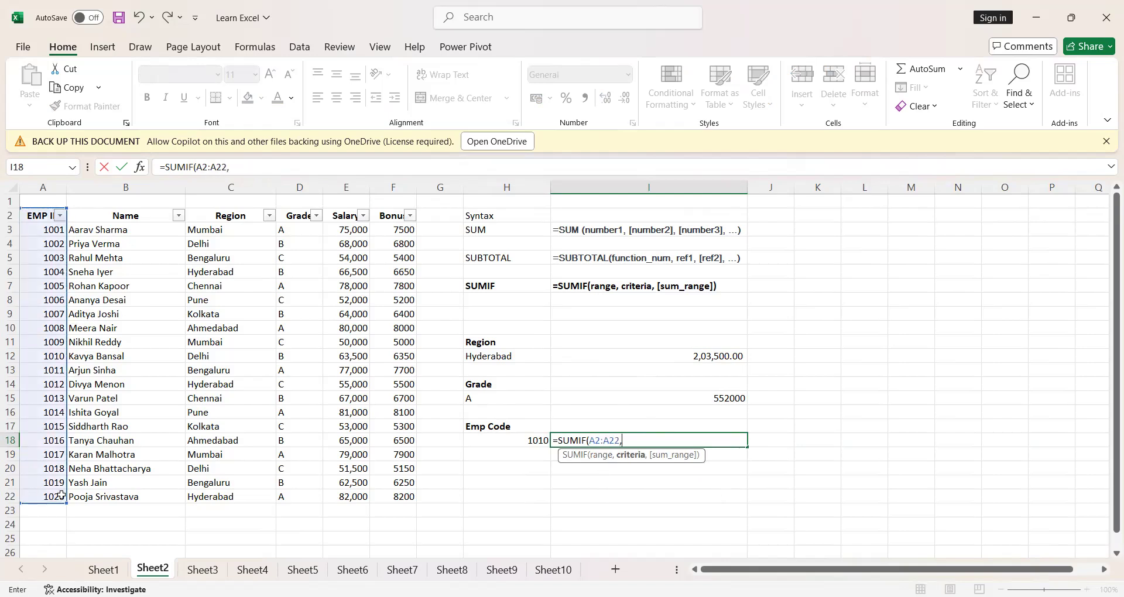
pyautogui.click(507, 436)
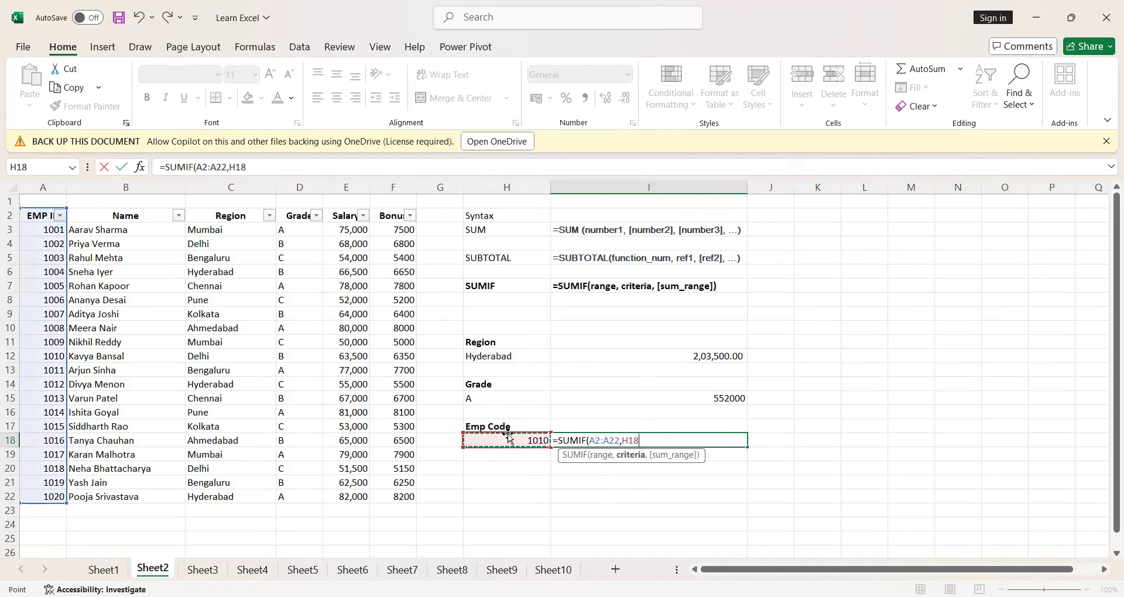
pyautogui.write(',')
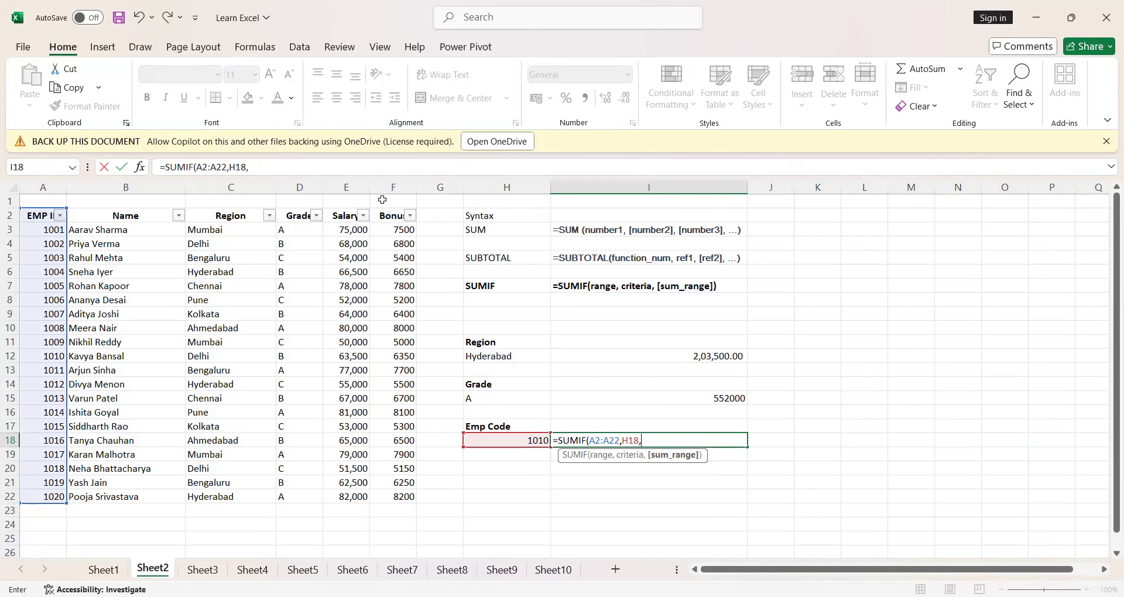
pyautogui.moveTo(385, 213); pyautogui.dragTo(411, 493)
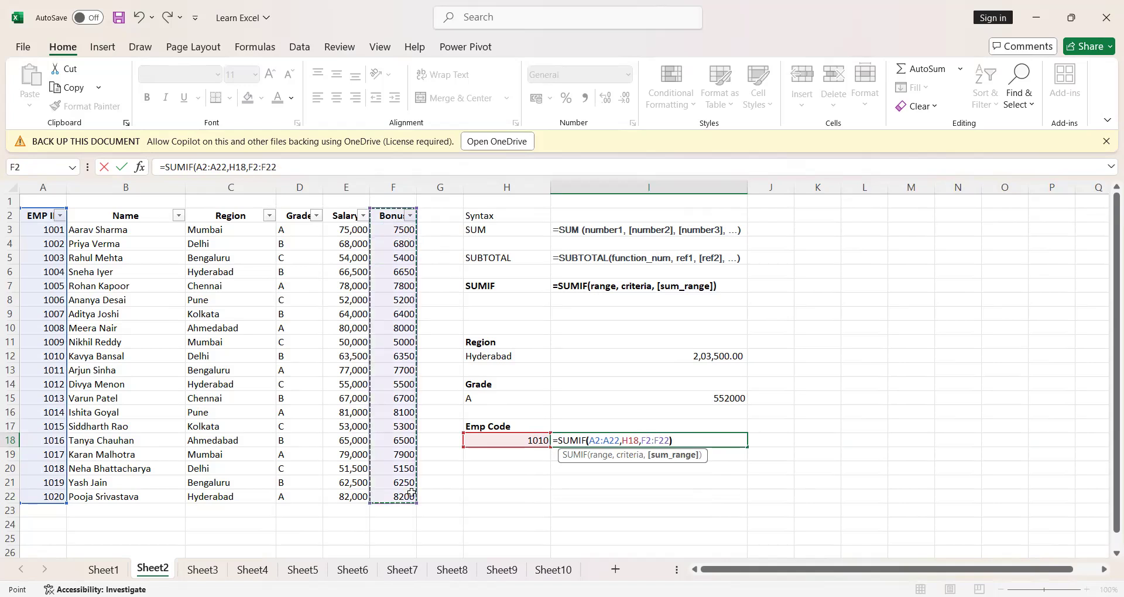
pyautogui.press('Return')
pyautogui.click(539, 440)
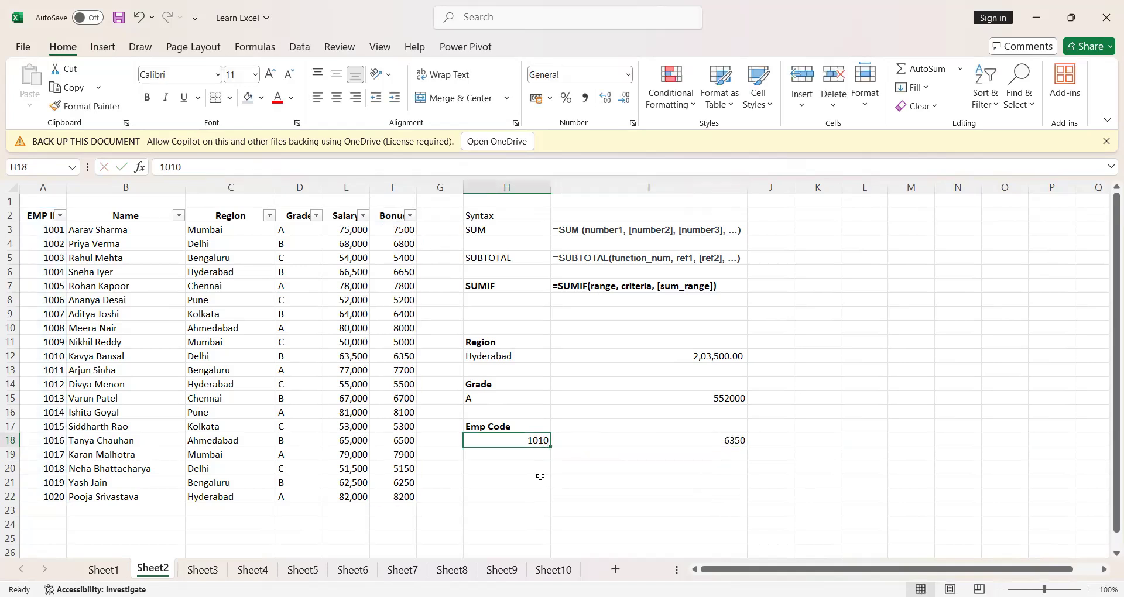
pyautogui.moveTo(58, 355); pyautogui.dragTo(390, 359)
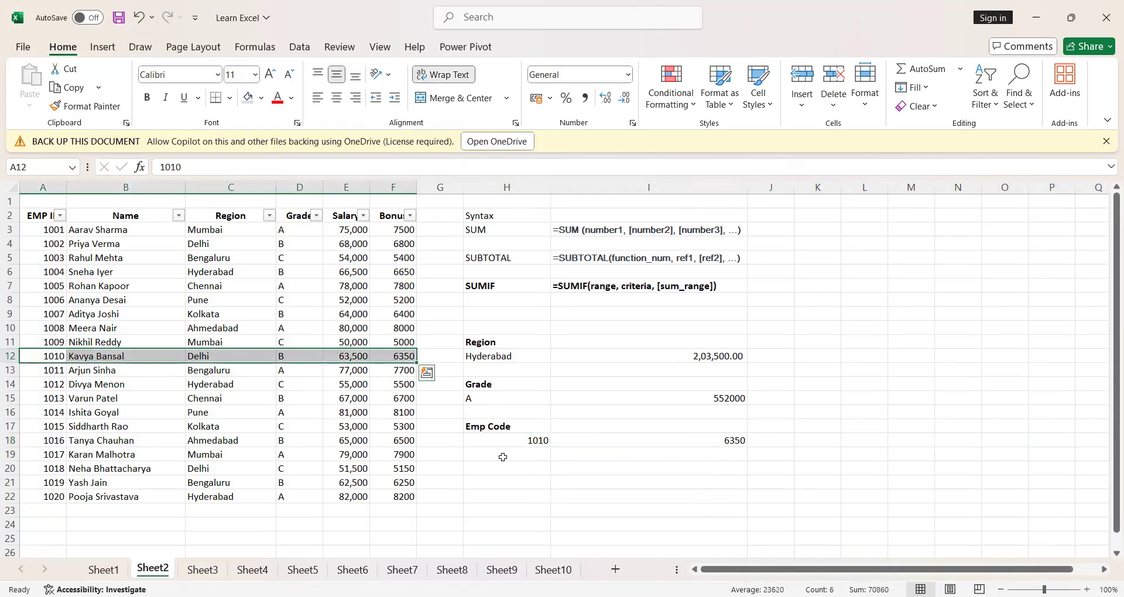
# Step: Set the employee code in H18 to the one listed in A17 and check the bonus against row A17:F17
pyautogui.click(529, 440)
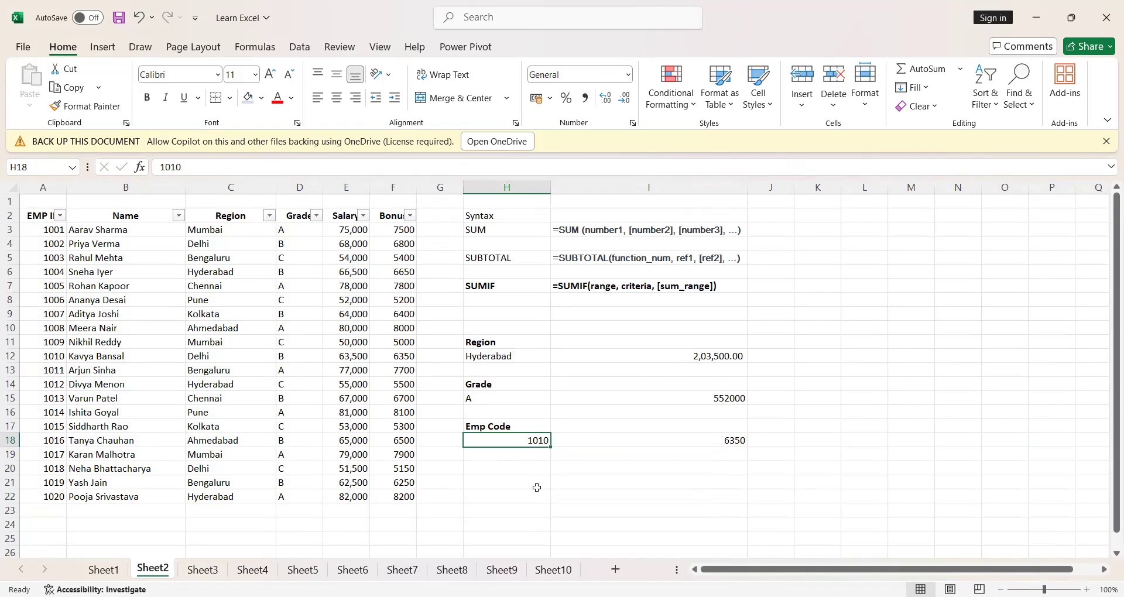
pyautogui.write('1015')
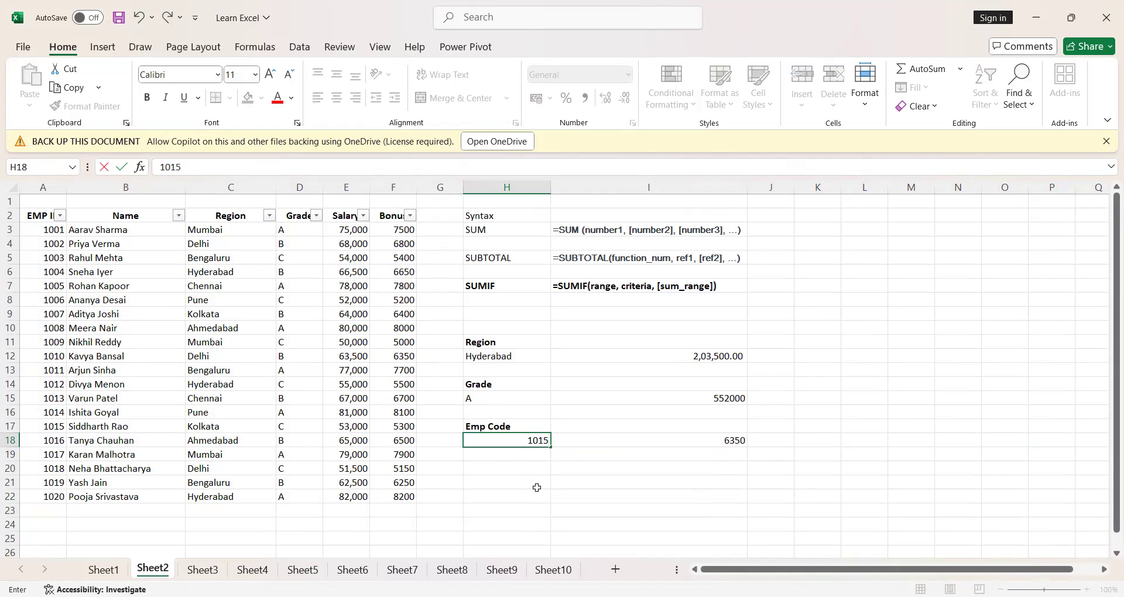
pyautogui.press('Return')
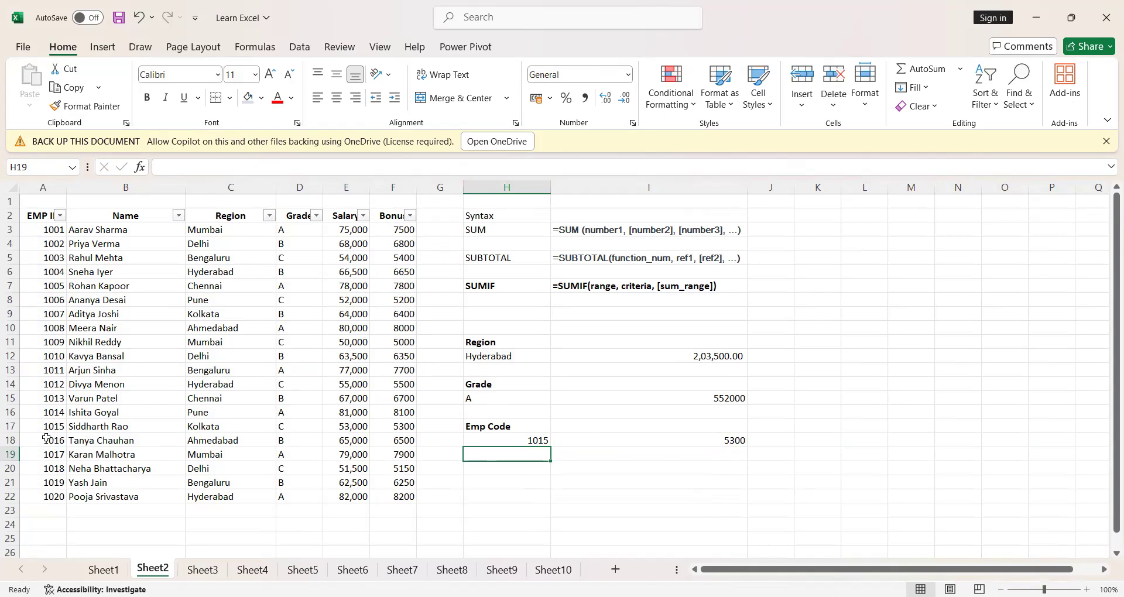
pyautogui.moveTo(48, 428); pyautogui.dragTo(384, 426)
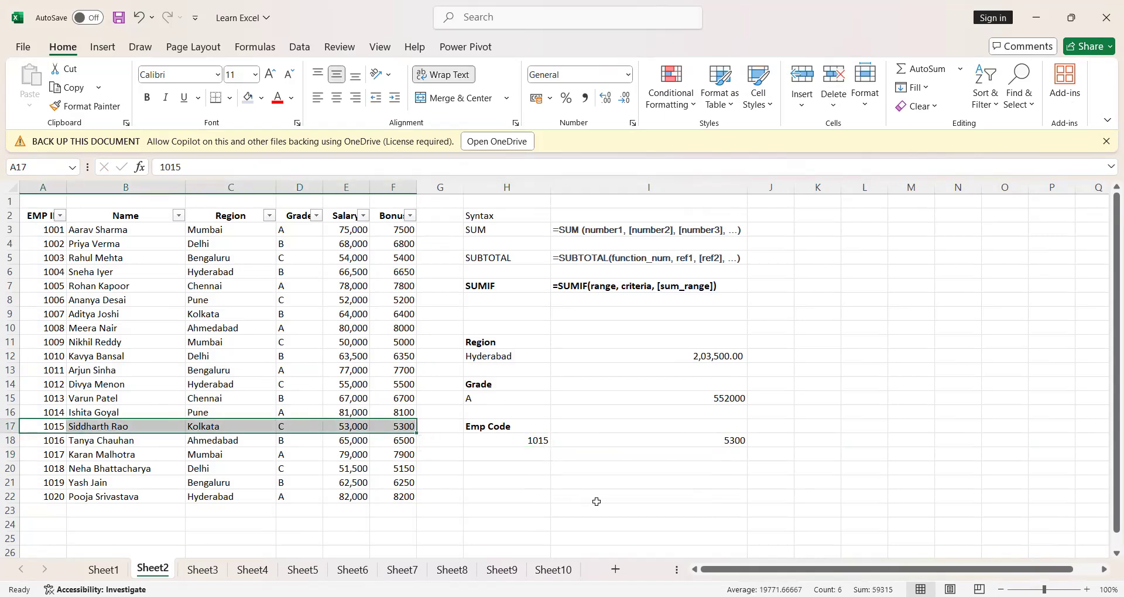
pyautogui.click(596, 501)
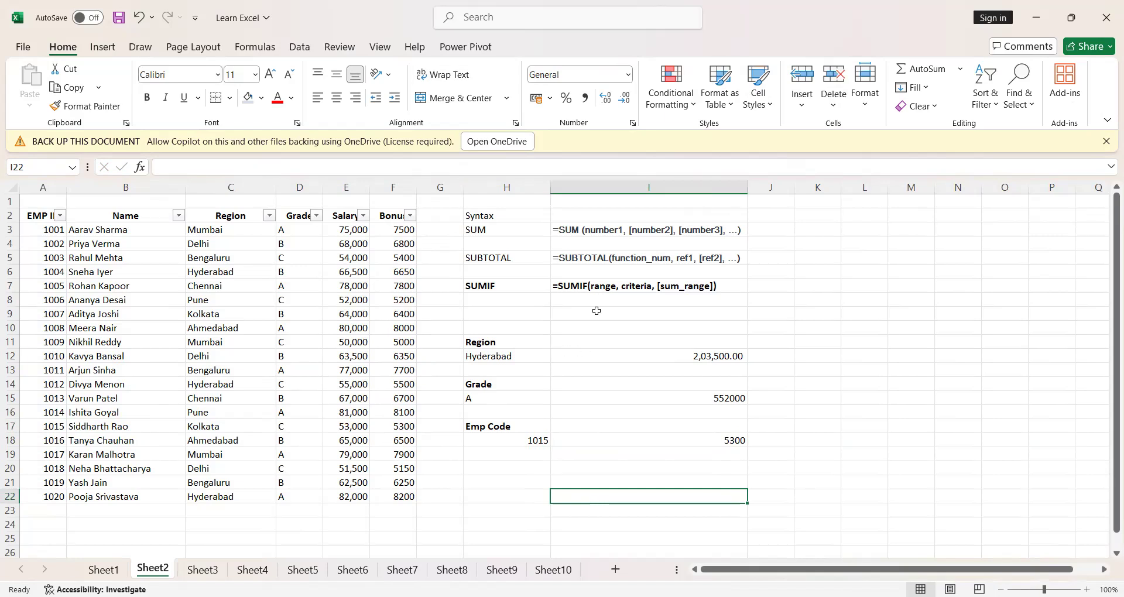
# Step: Set the region criterion in H12 to pune
pyautogui.click(523, 354)
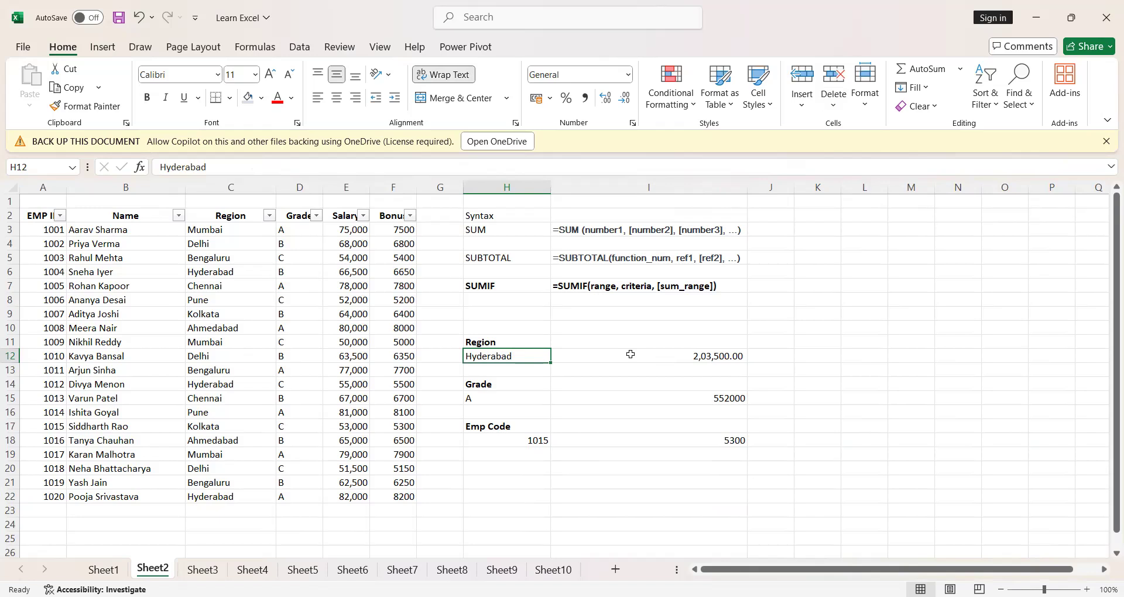
pyautogui.write('pune')
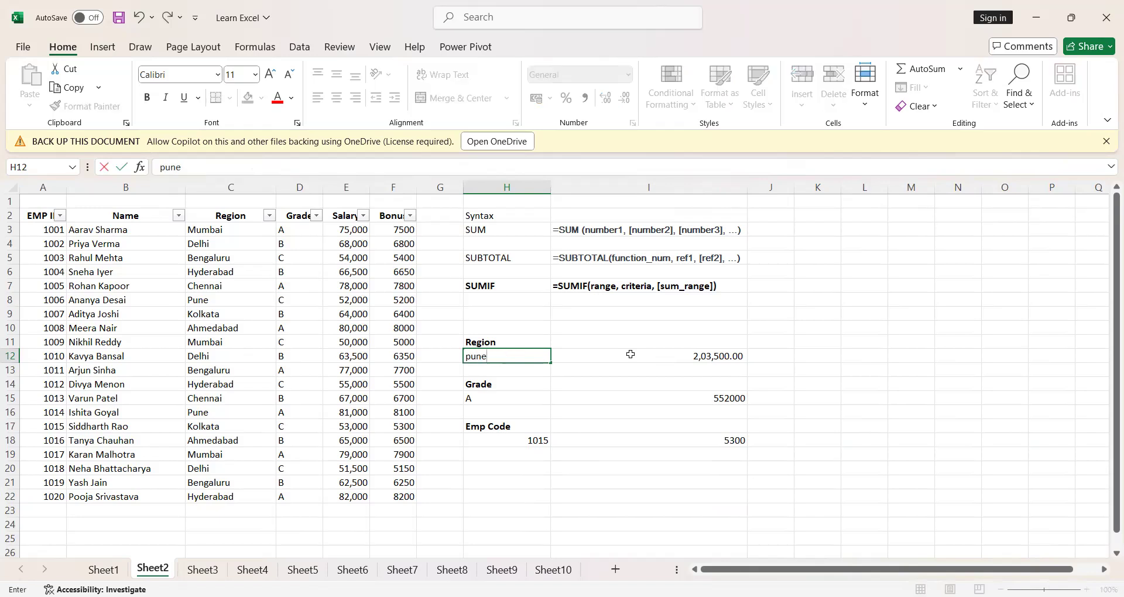
pyautogui.press('Return')
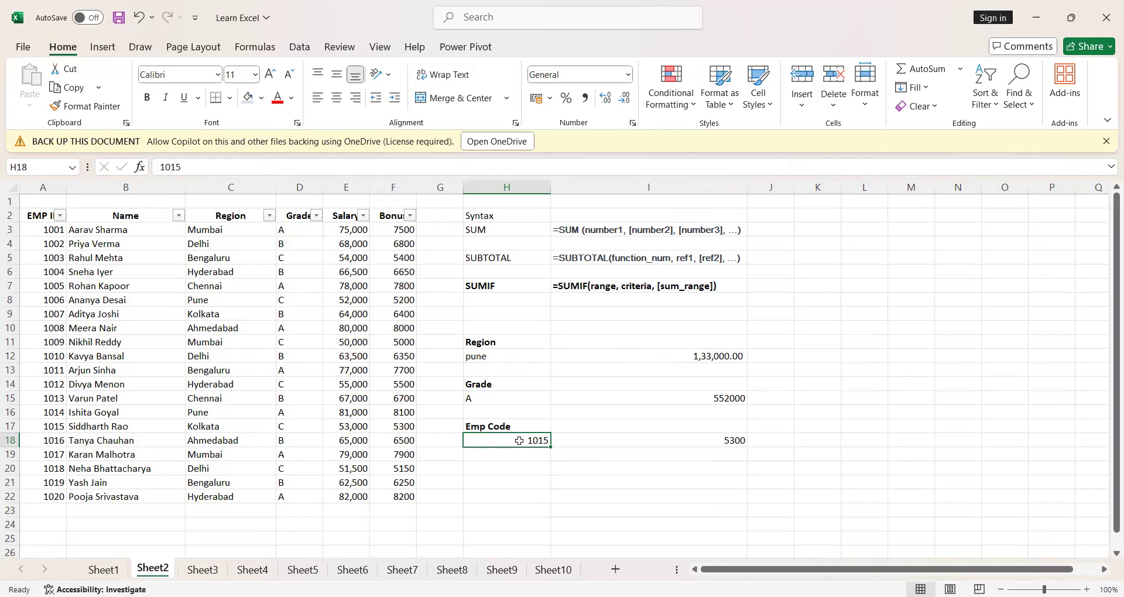
# Step: Set the employee code in H18 to the one listed in A8
pyautogui.write('100')
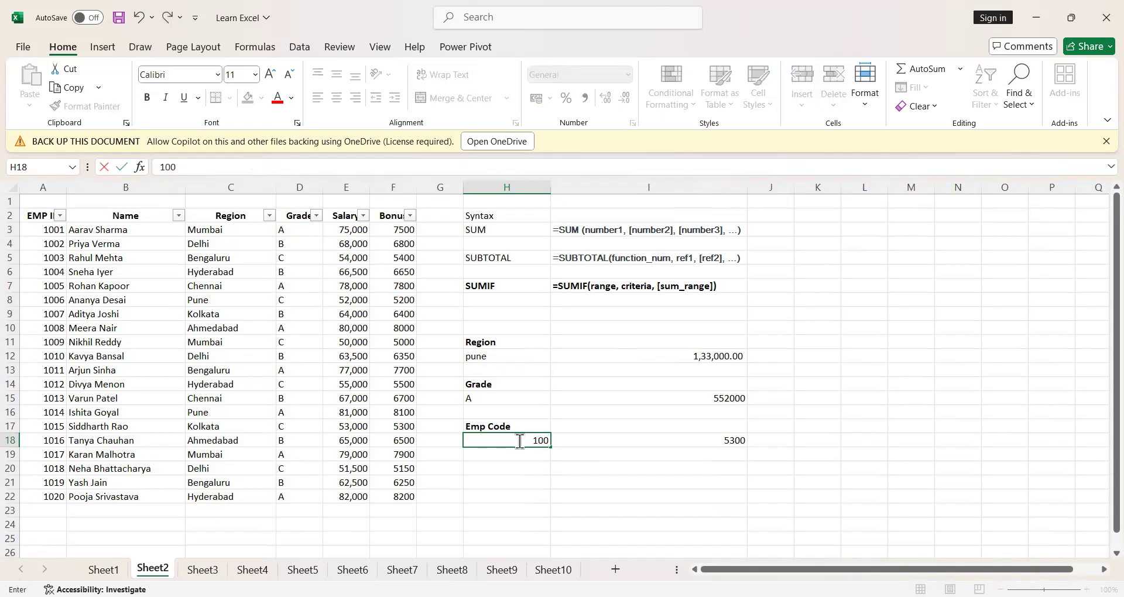
pyautogui.write('6')
pyautogui.press('Return')
pyautogui.click(519, 441)
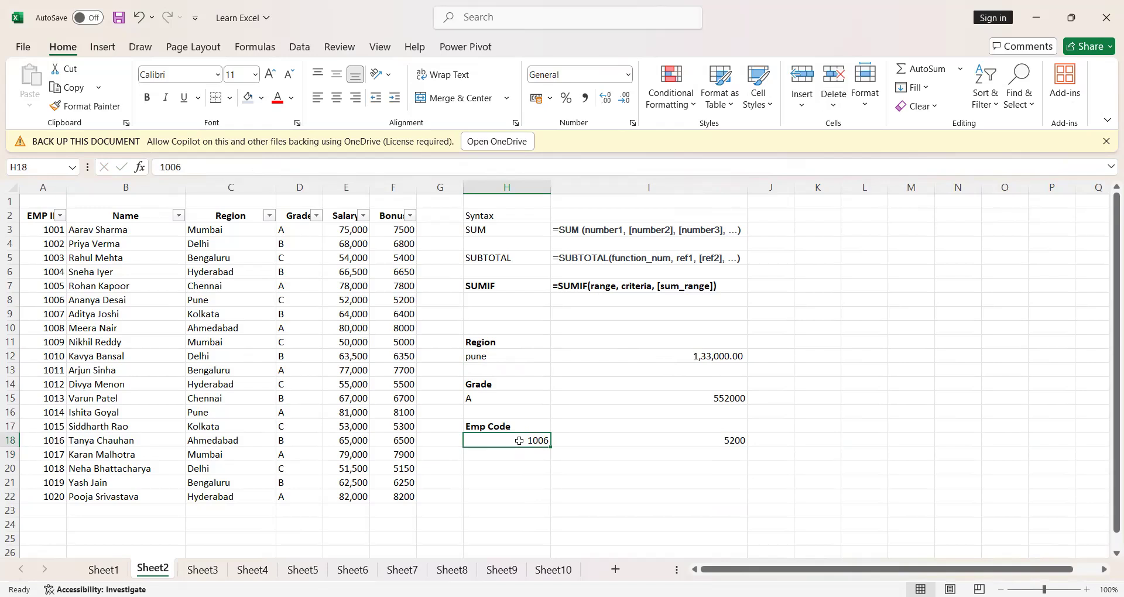
# Step: Set the grade label in H15 to B
pyautogui.press('Up')
pyautogui.press('Up')
pyautogui.press('Up')
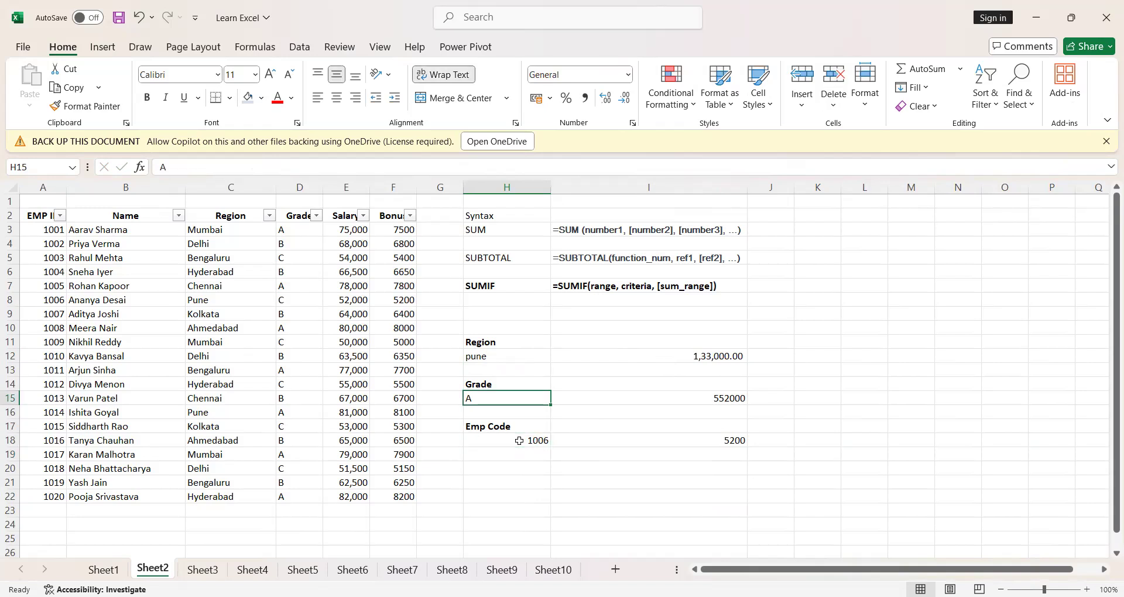
pyautogui.write('B')
pyautogui.press('Return')
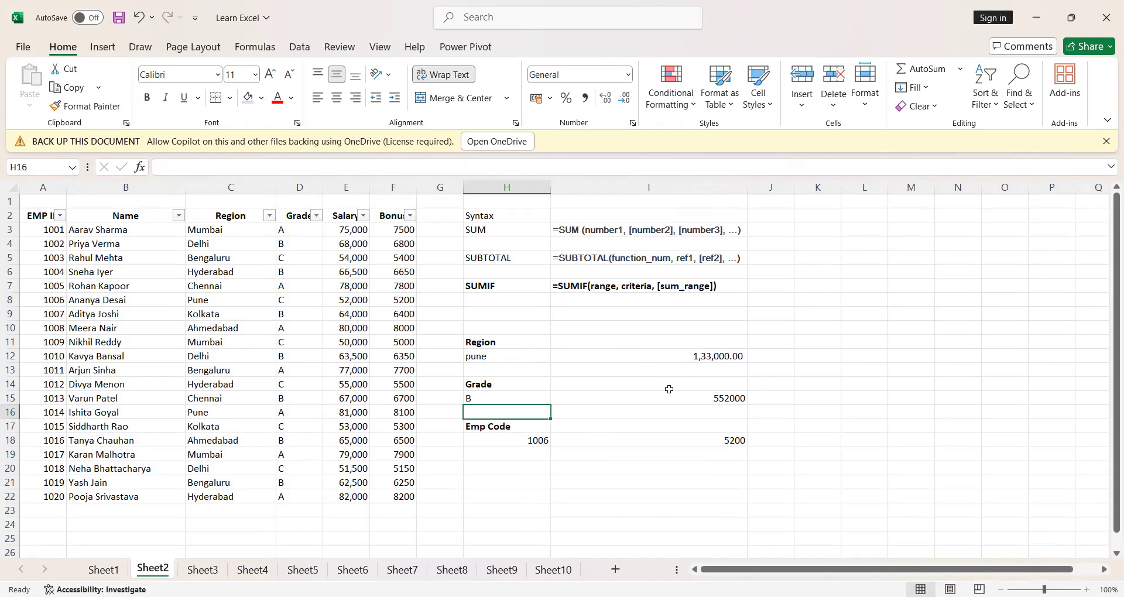
# Step: Change the criterion in the I15 SUMIF formula to "B" so that it totals the grade B salaries
pyautogui.click(669, 401)
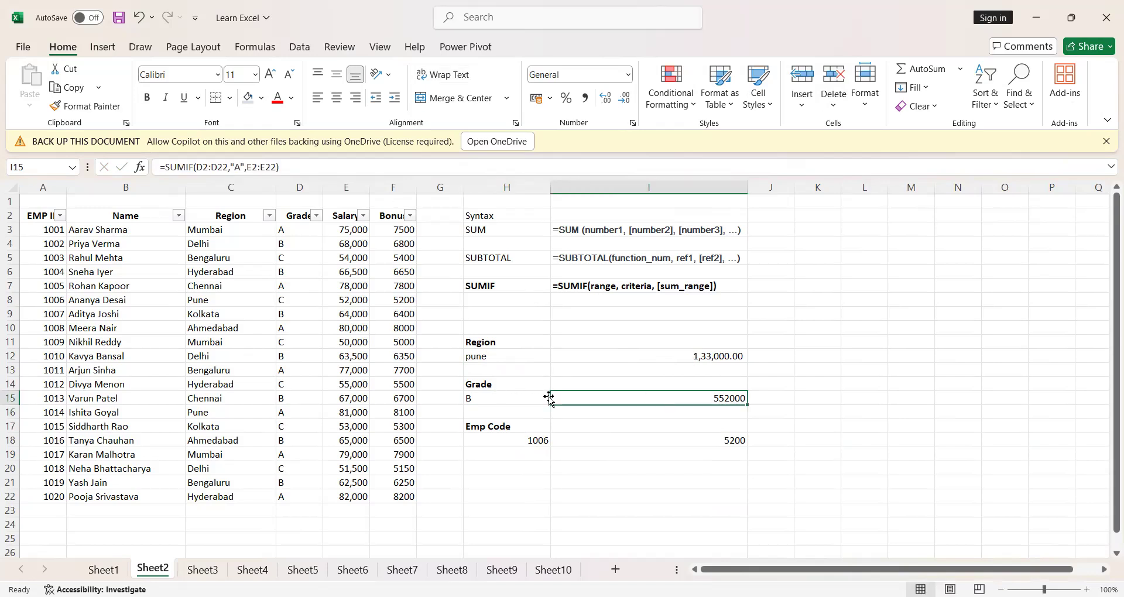
pyautogui.click(242, 168)
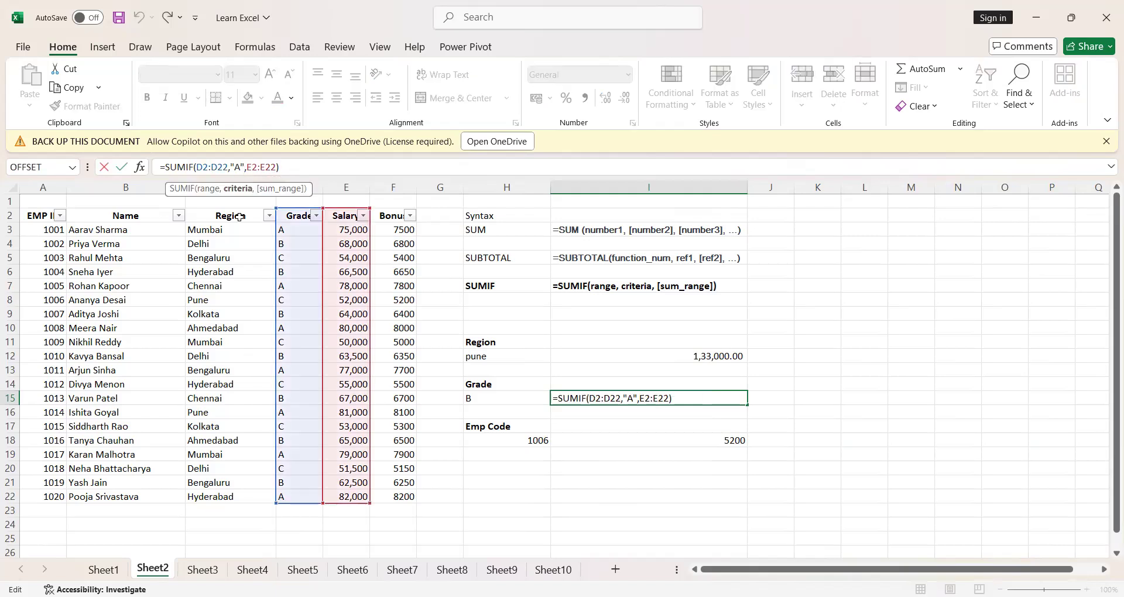
pyautogui.press('BackSpace')
pyautogui.write('B')
pyautogui.press('Return')
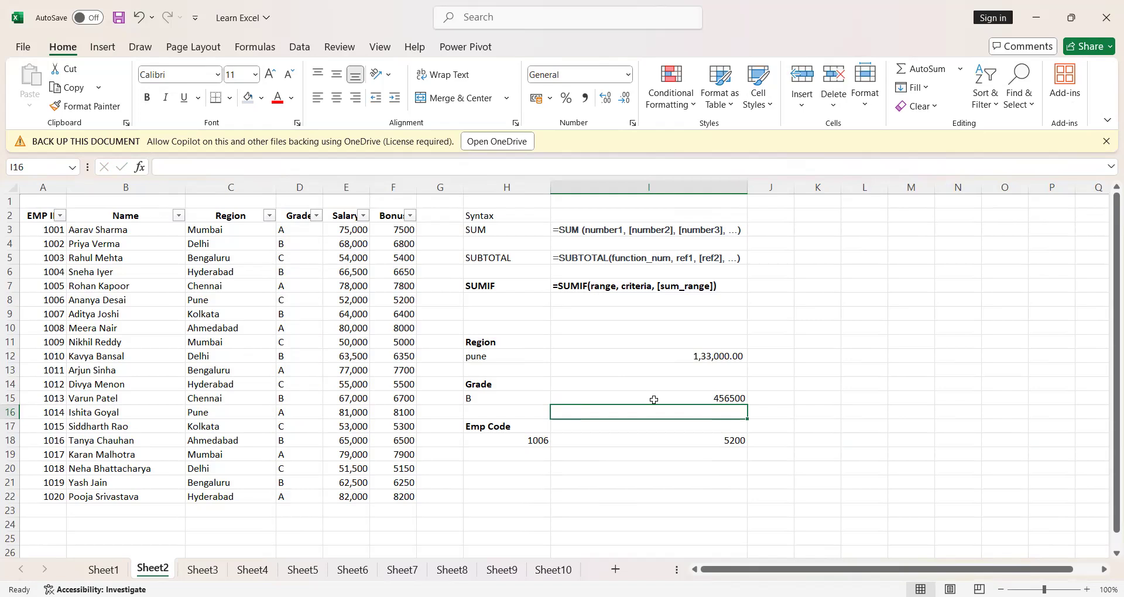
pyautogui.click(512, 316)
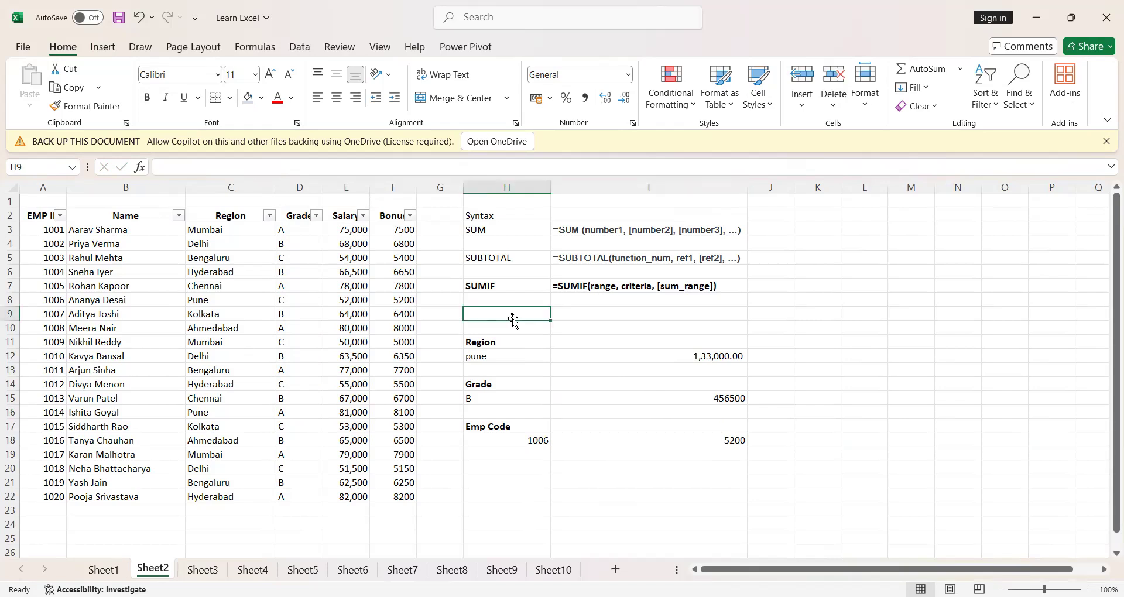